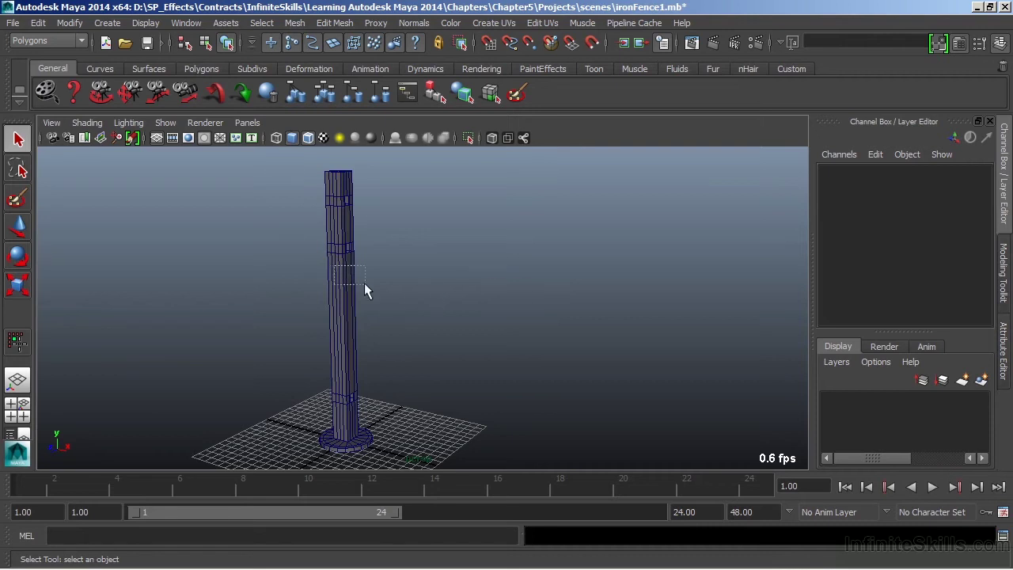
Step: Select lft_post and open the Duplicate Special options
drag(364, 285, 365, 285)
alt+drag(364, 285, 428, 328)
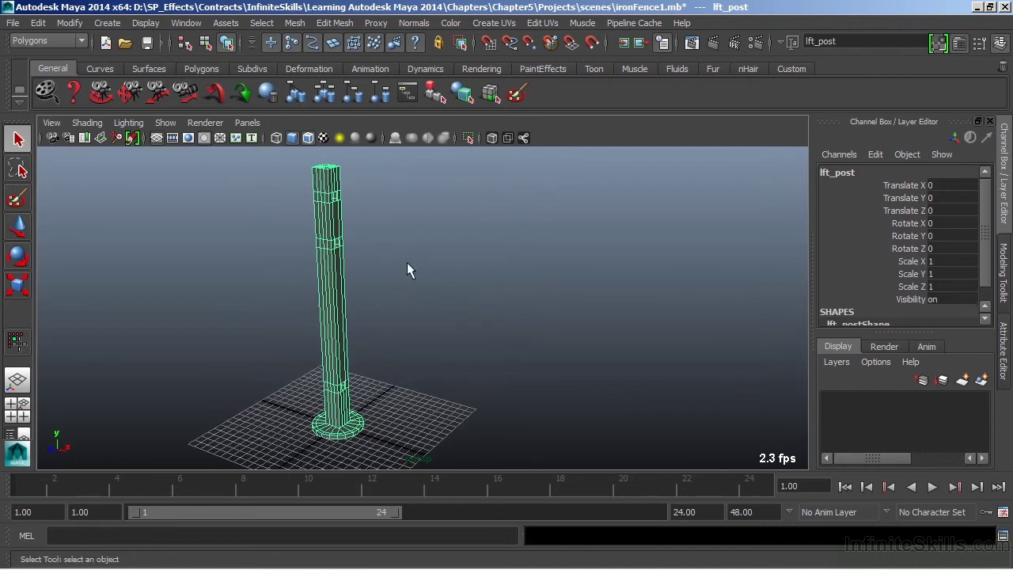
alt+drag(533, 323, 496, 274)
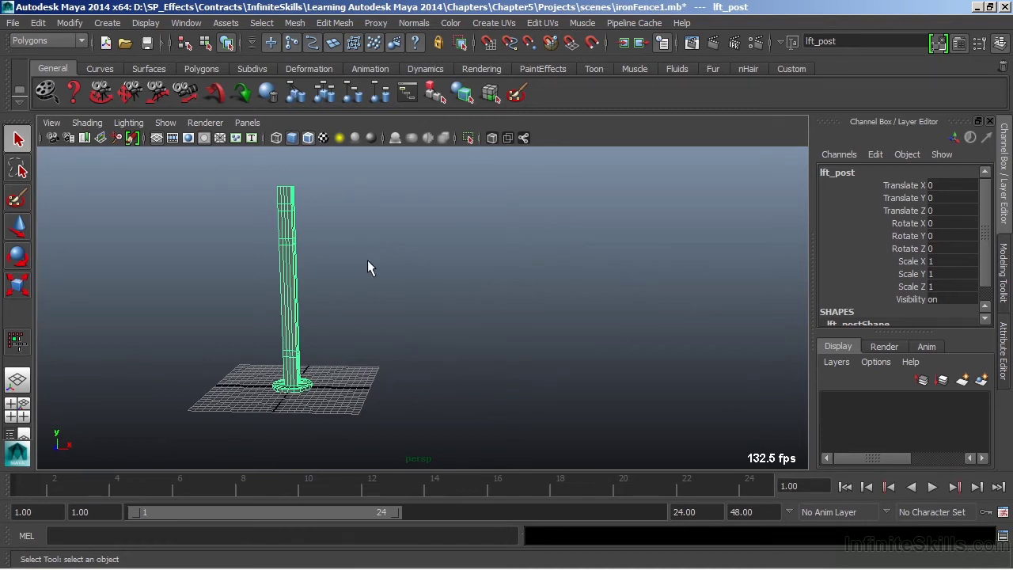
click(38, 23)
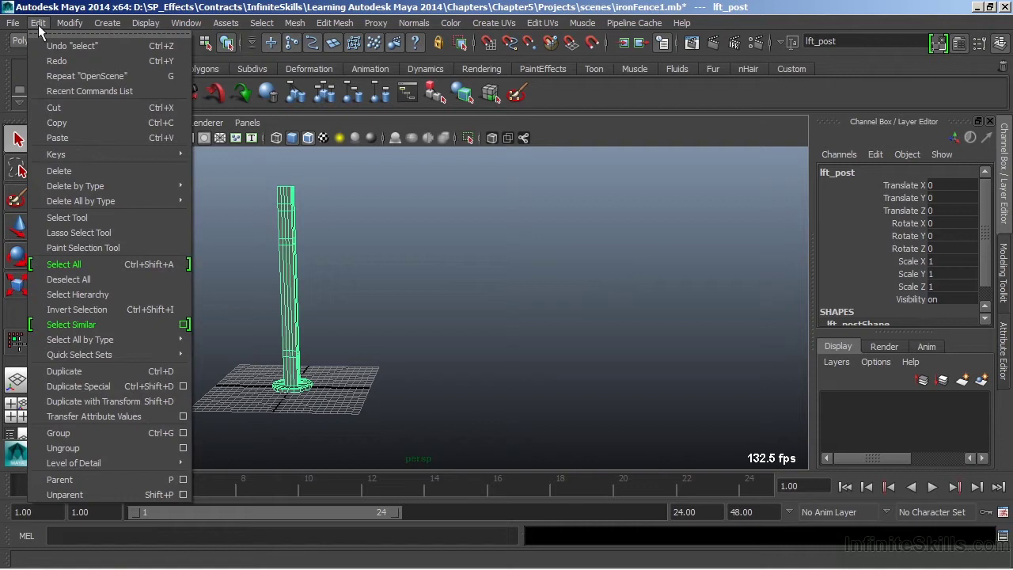
click(182, 386)
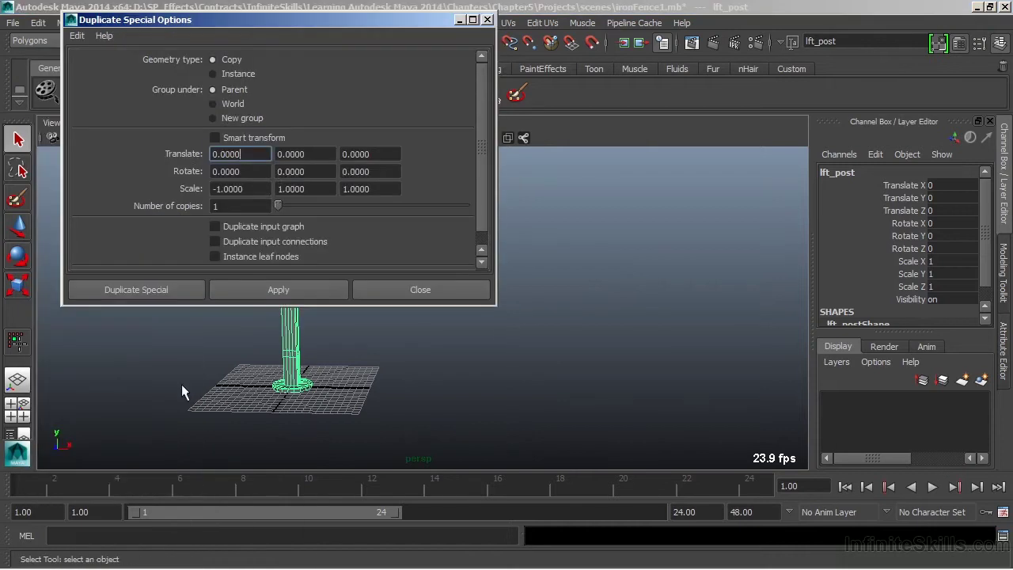
Step: Confirm one copy with Scale X set to -1 in Duplicate Special
drag(302, 19, 669, 54)
alt+drag(245, 261, 335, 367)
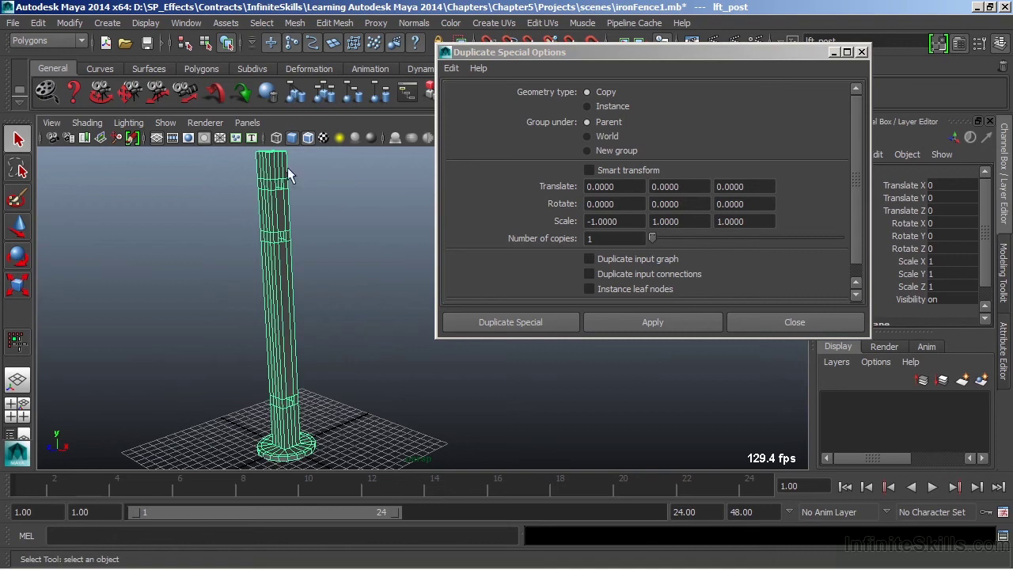
alt+right_drag(288, 158, 380, 279)
alt+middle_drag(380, 280, 378, 387)
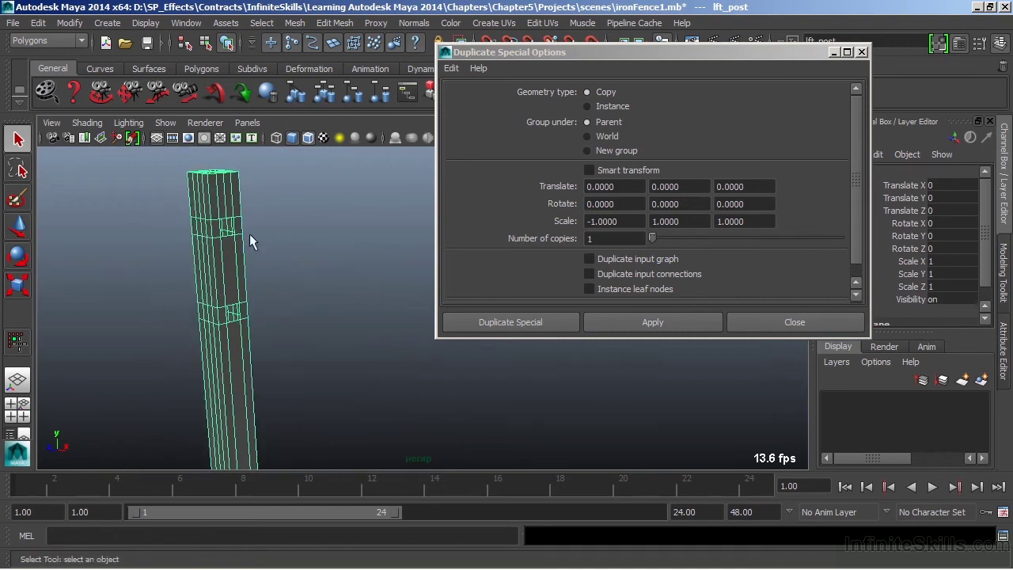
alt+drag(345, 398, 275, 175)
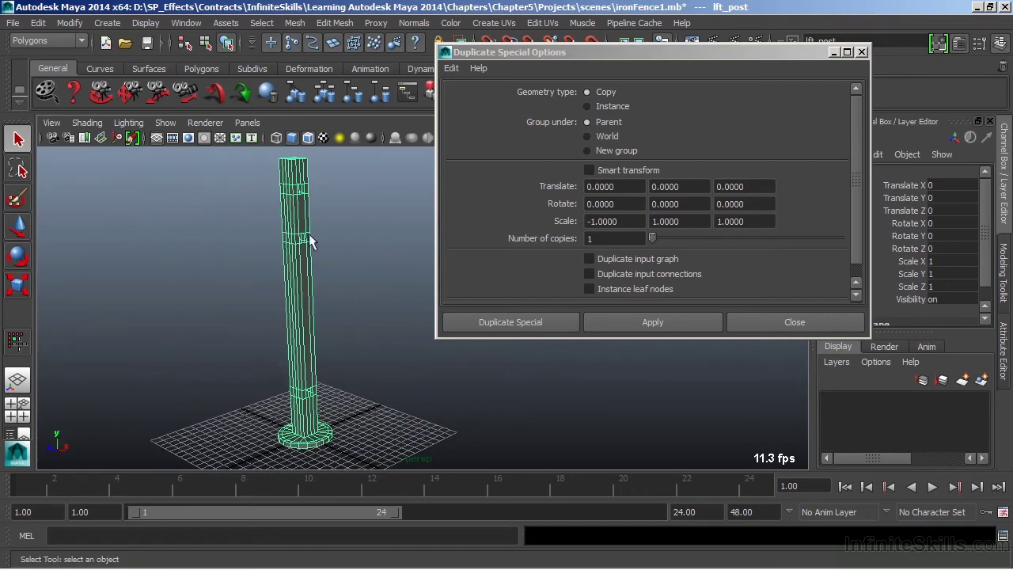
alt+drag(274, 256, 324, 279)
alt+right_drag(324, 278, 350, 238)
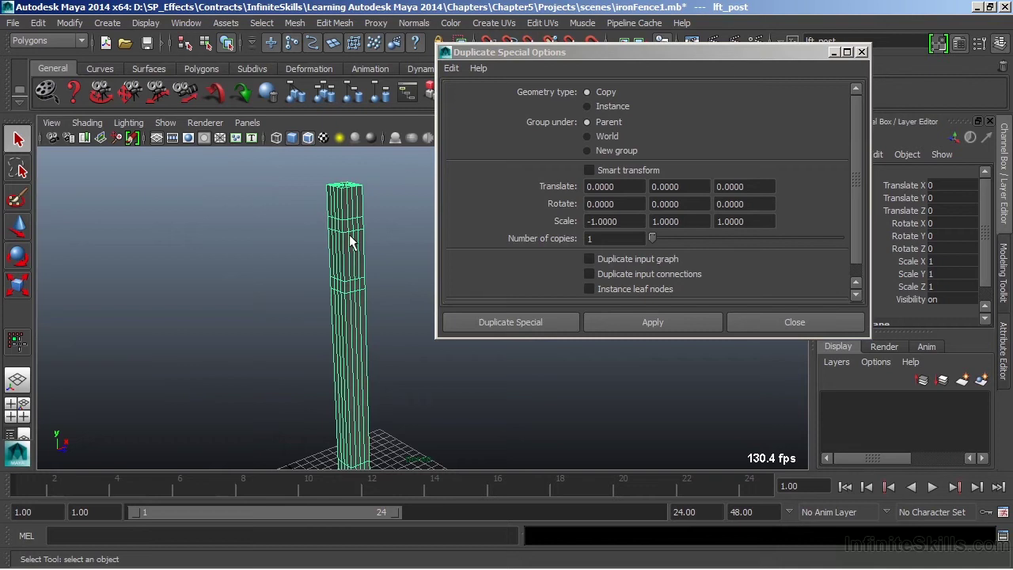
alt+drag(403, 323, 347, 355)
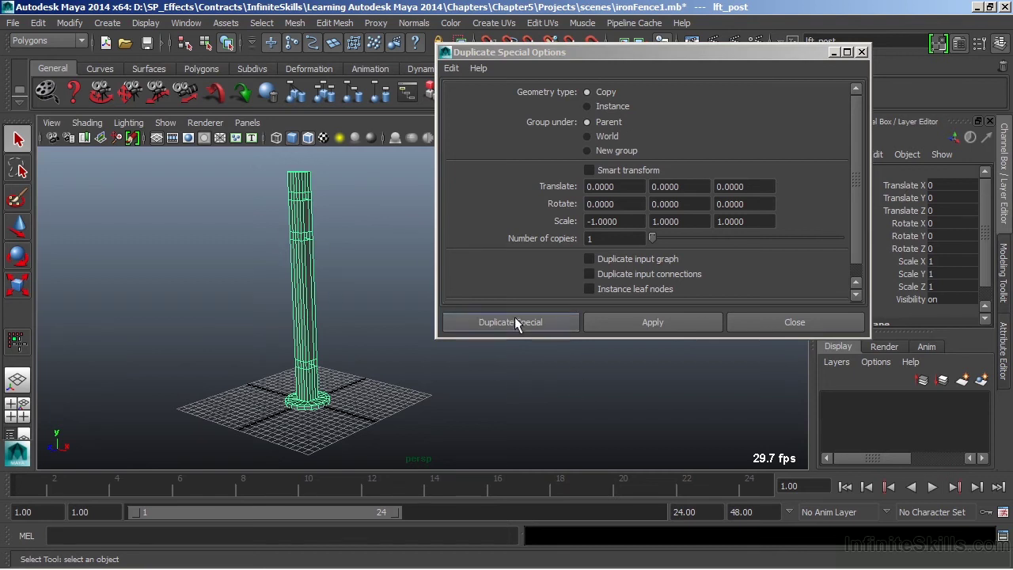
drag(639, 221, 583, 228)
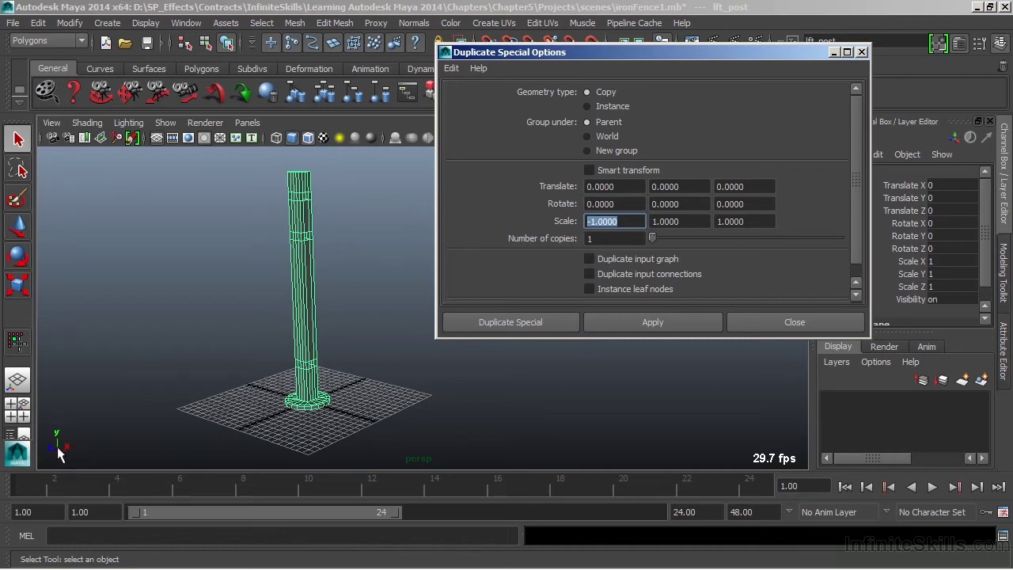
Step: Create the mirrored copy lft_post1 and move it to Translate X 48
click(528, 319)
key(w)
alt+drag(599, 285, 458, 330)
drag(380, 393, 625, 425)
alt+drag(625, 425, 546, 324)
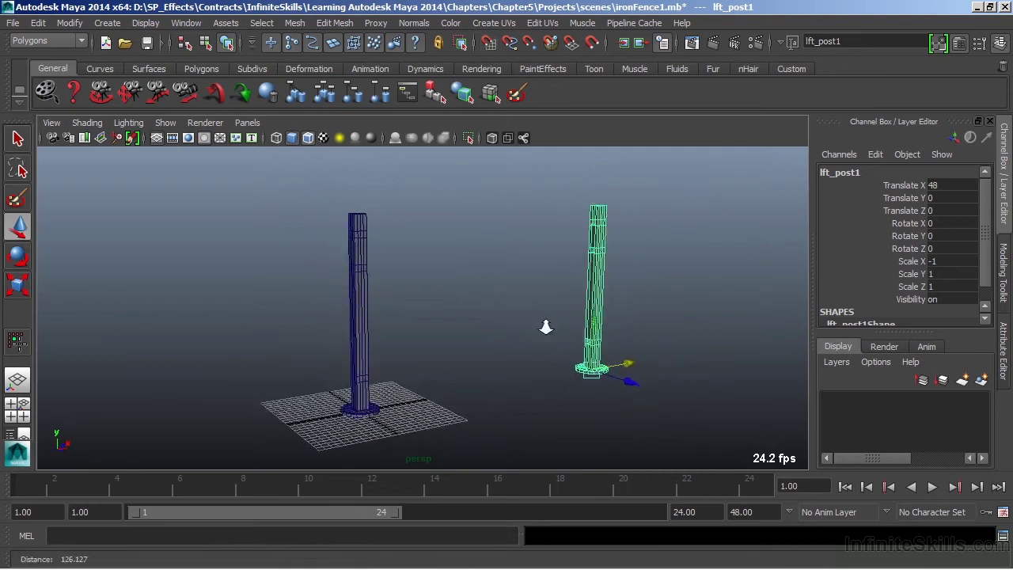
Step: Frame both posts and select them together
alt+right_drag(547, 324, 459, 386)
alt+drag(459, 385, 575, 440)
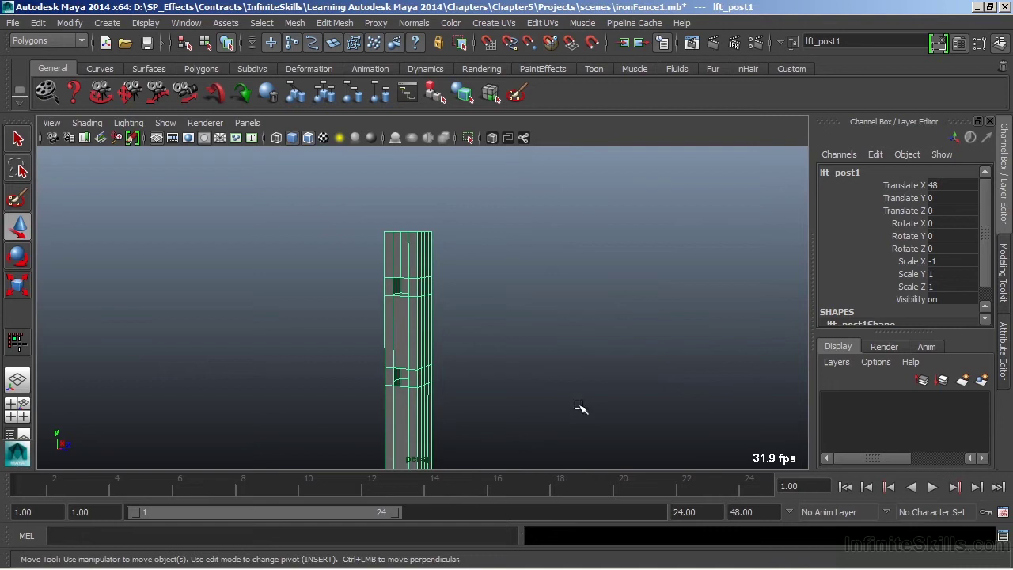
alt+right_drag(579, 407, 332, 325)
alt+drag(332, 325, 461, 298)
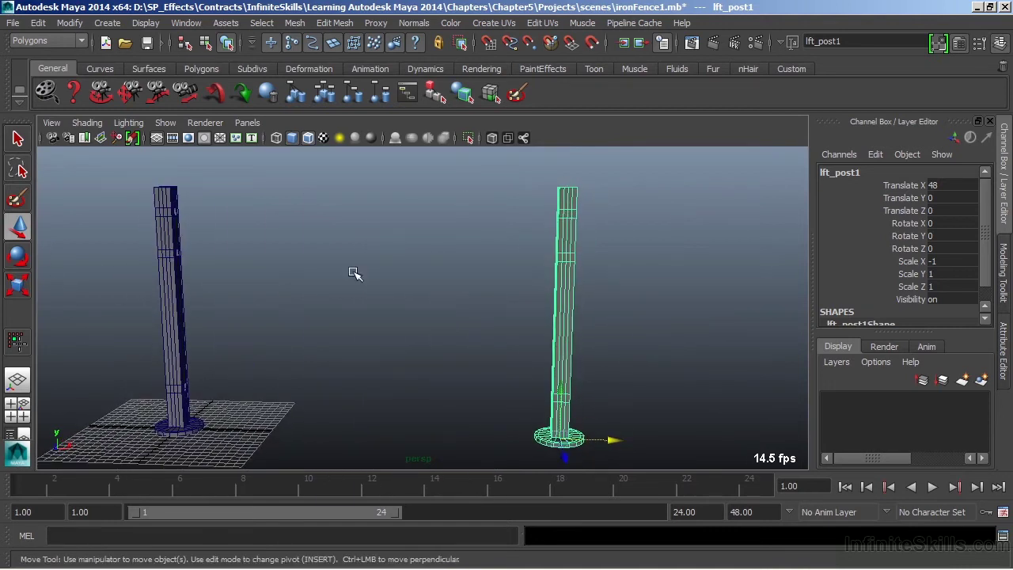
alt+drag(384, 282, 446, 259)
click(448, 259)
drag(207, 245, 656, 262)
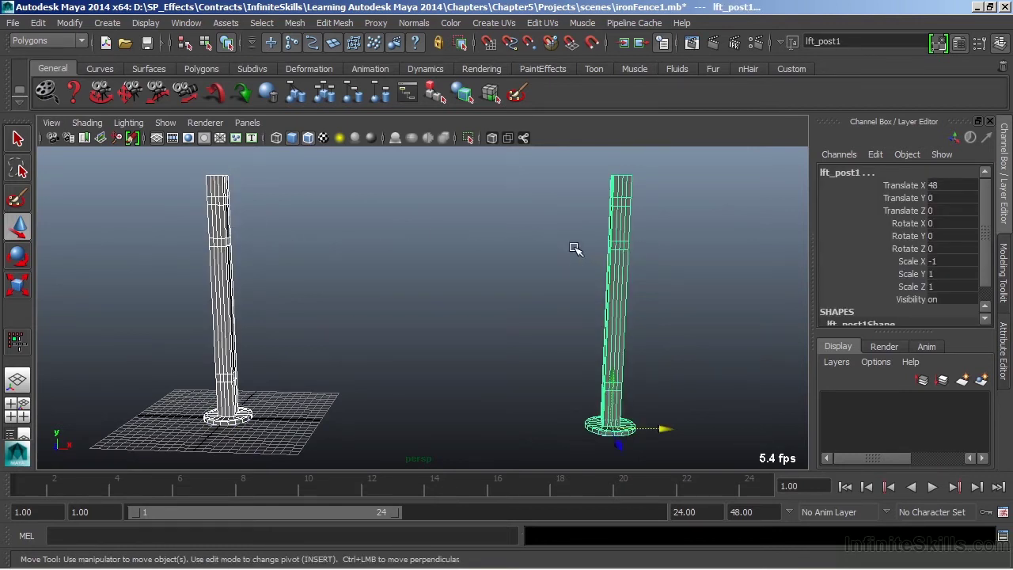
Step: Combine the two posts into a single mesh, polySurface1
click(296, 24)
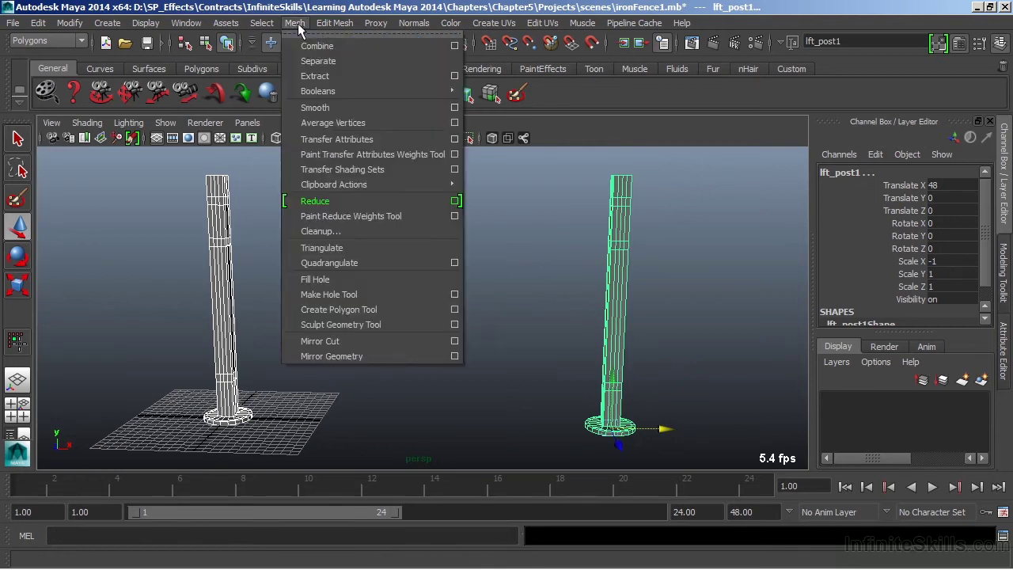
click(316, 47)
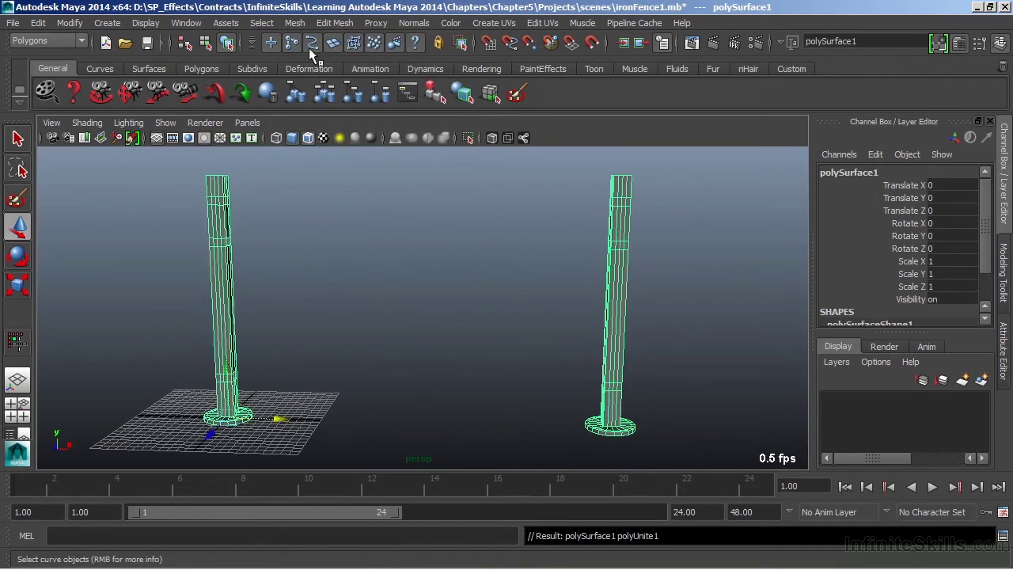
alt+drag(606, 396, 502, 359)
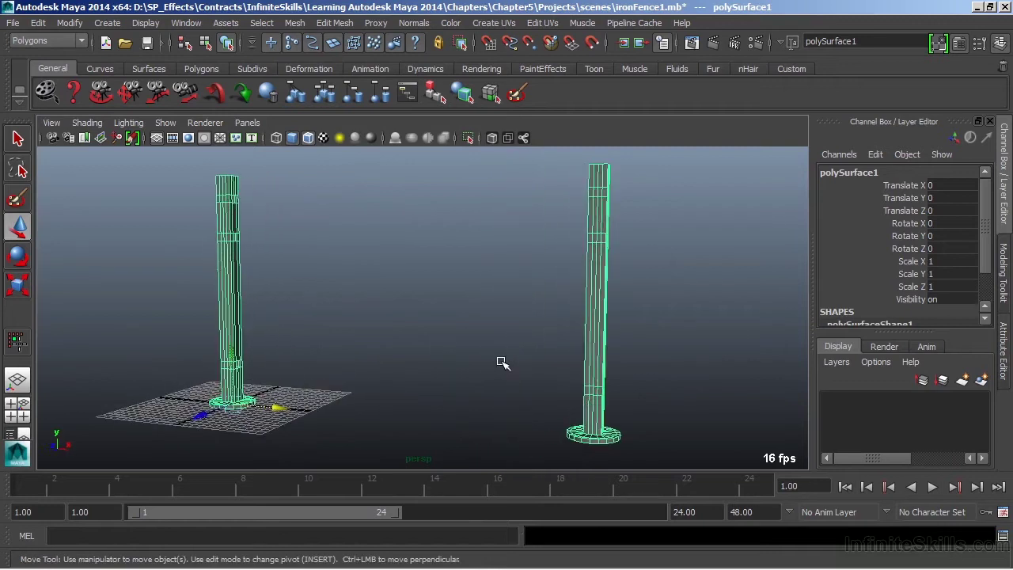
click(405, 306)
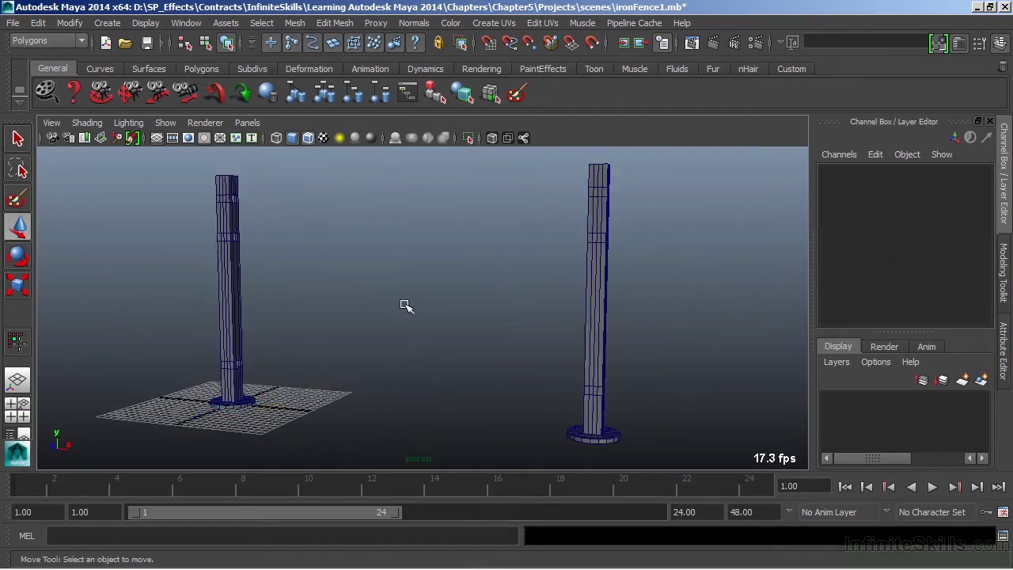
alt+drag(405, 306, 389, 312)
click(255, 264)
Step: Switch to edge selection and pick an edge on the left post
right_drag(244, 210, 244, 177)
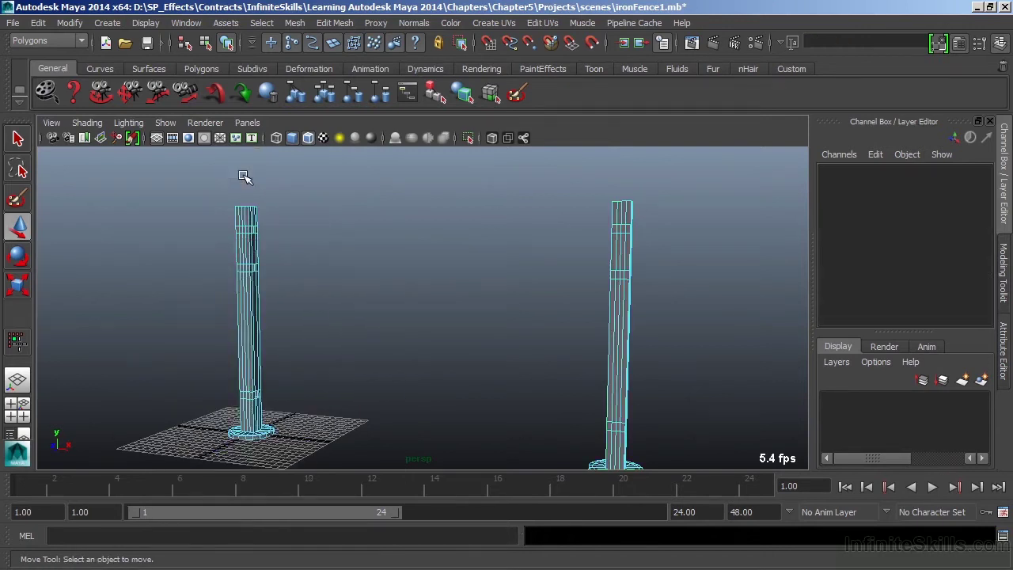
alt+right_drag(260, 244, 402, 229)
alt+middle_drag(140, 242, 257, 281)
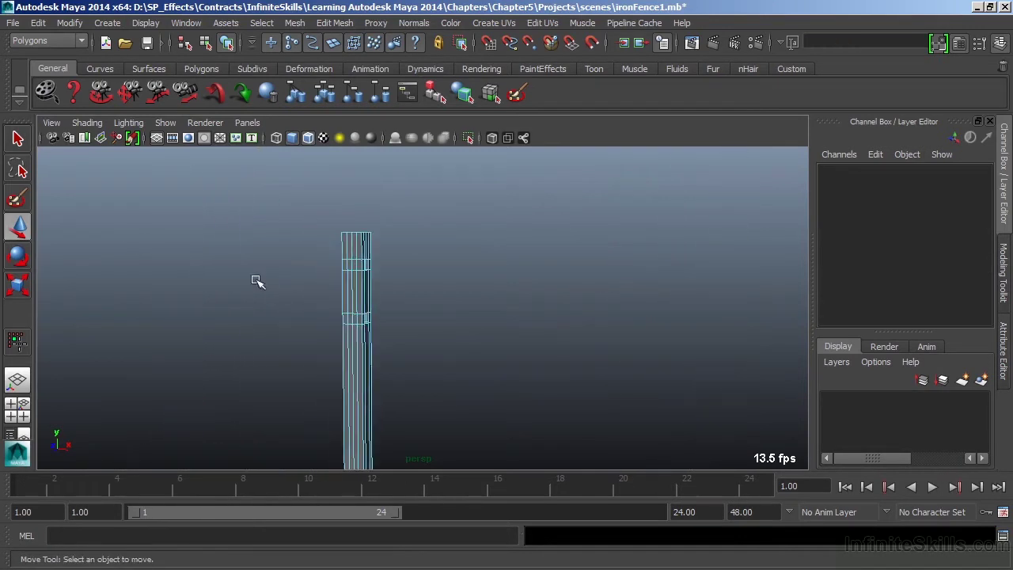
alt+drag(258, 281, 352, 353)
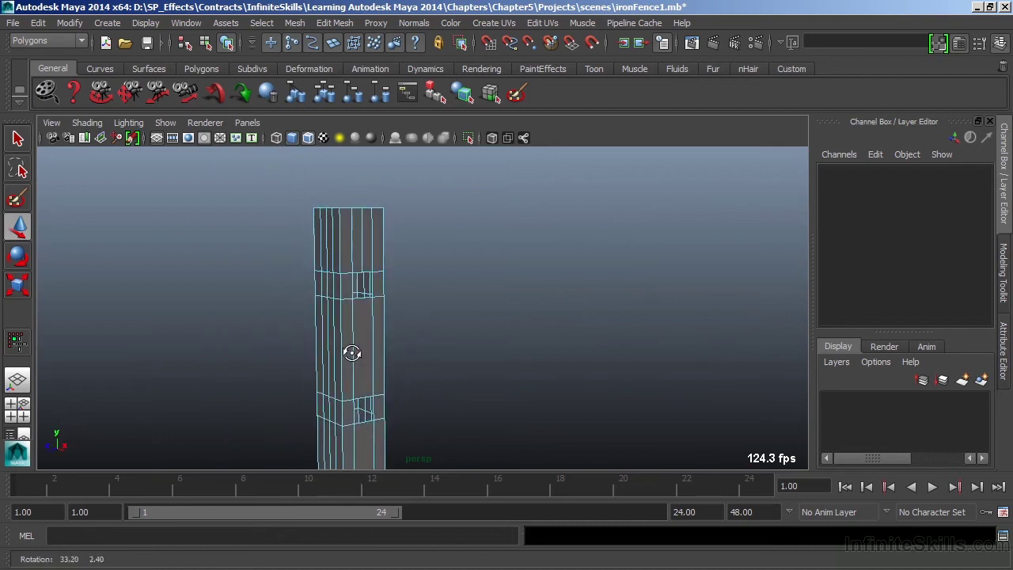
click(363, 297)
Step: Add the facing edge on the right post to the selection
alt+drag(410, 314, 508, 308)
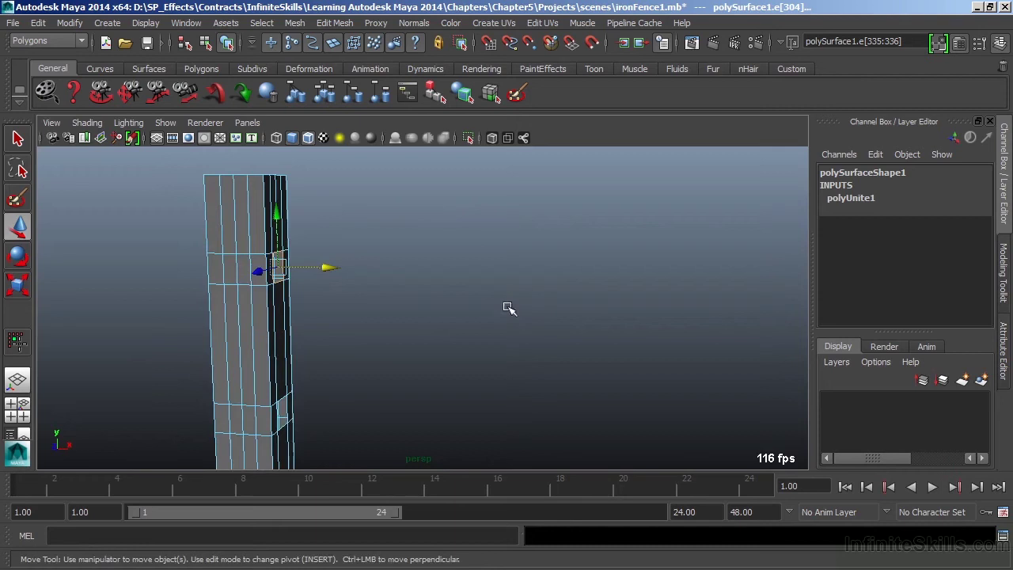
alt+right_drag(508, 308, 369, 314)
alt+drag(369, 314, 412, 328)
alt+right_drag(412, 328, 546, 301)
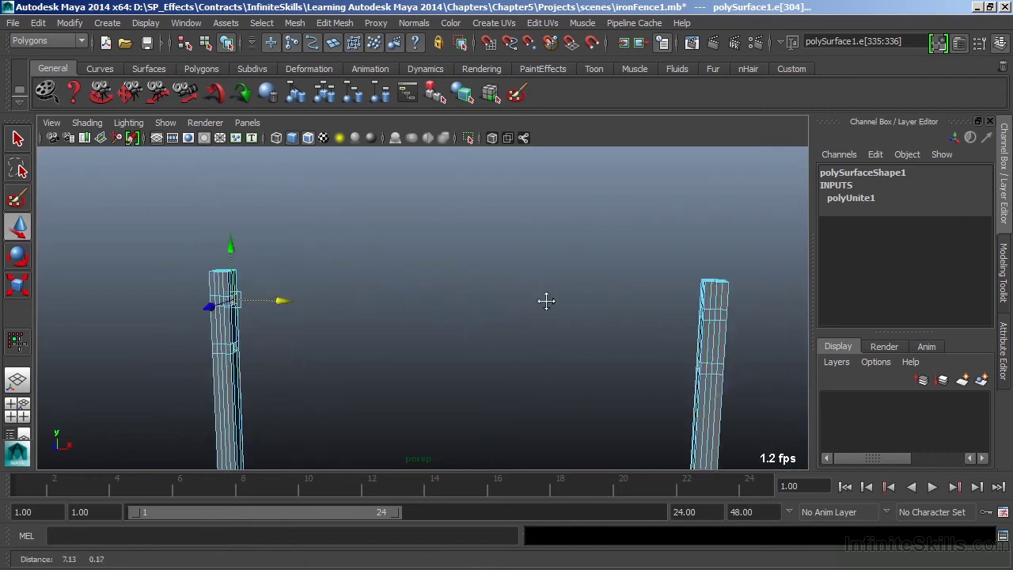
alt+drag(546, 300, 511, 333)
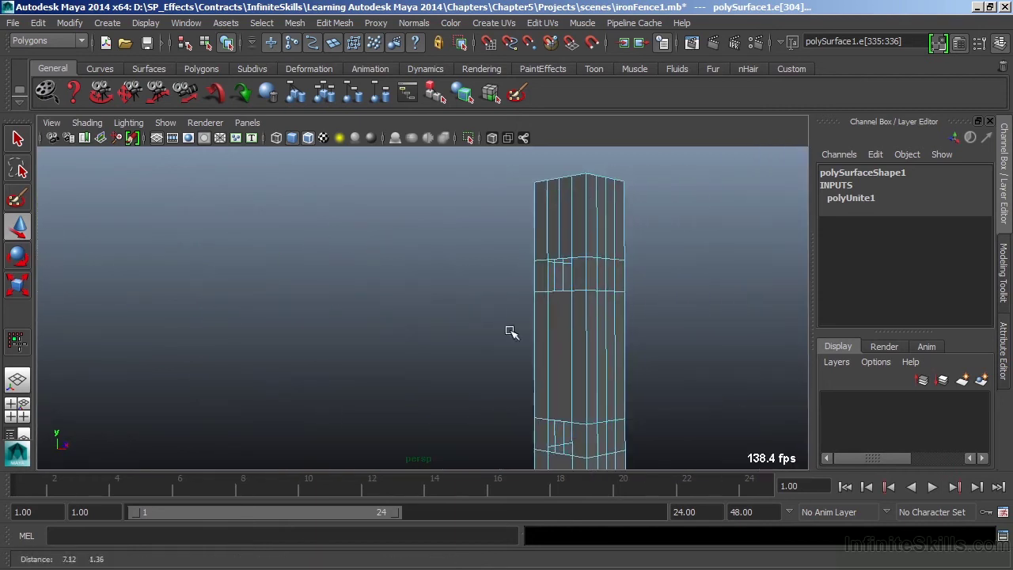
click(554, 294)
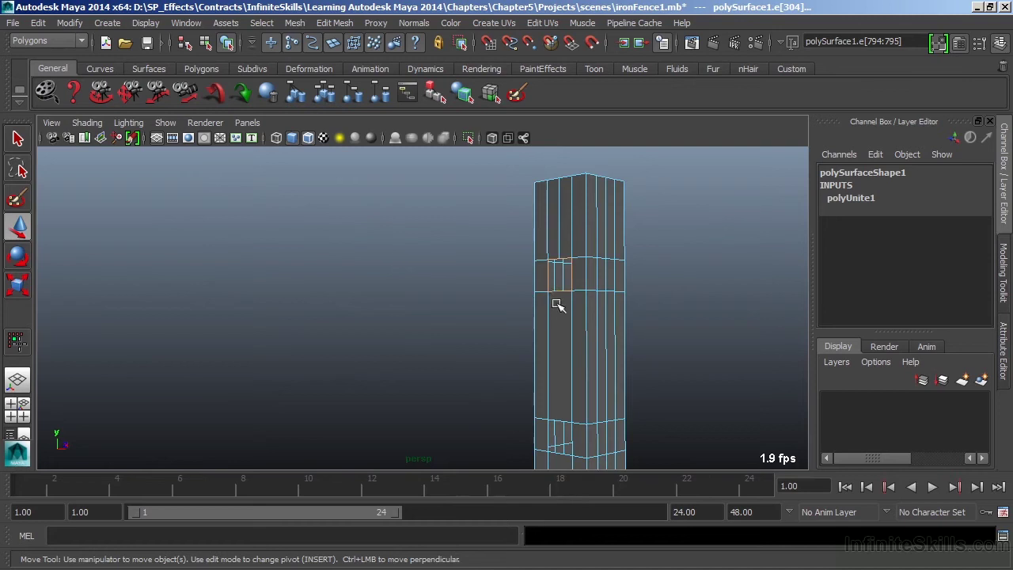
alt+drag(558, 305, 402, 323)
alt+right_drag(402, 323, 282, 335)
alt+middle_drag(283, 335, 417, 324)
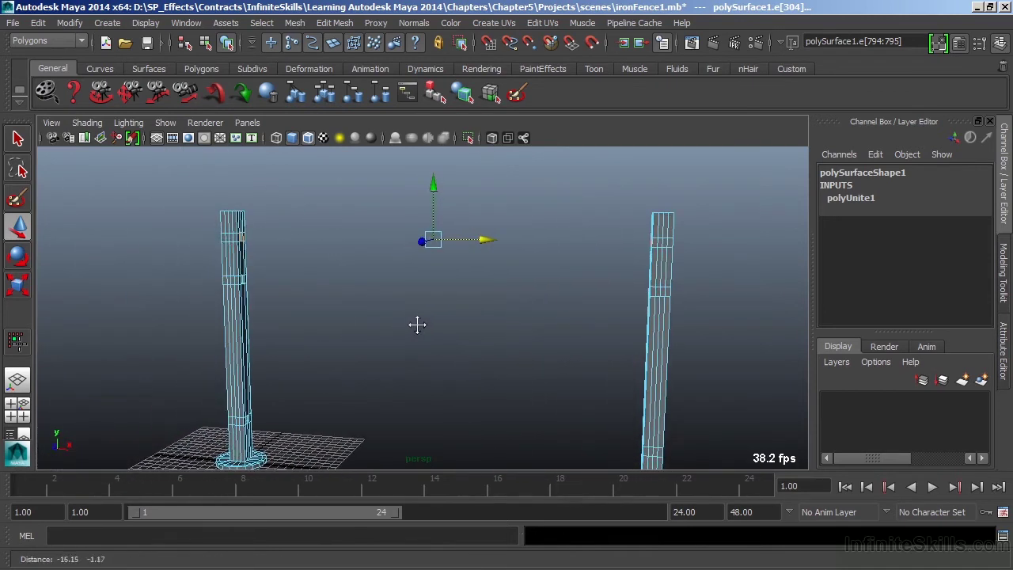
click(333, 24)
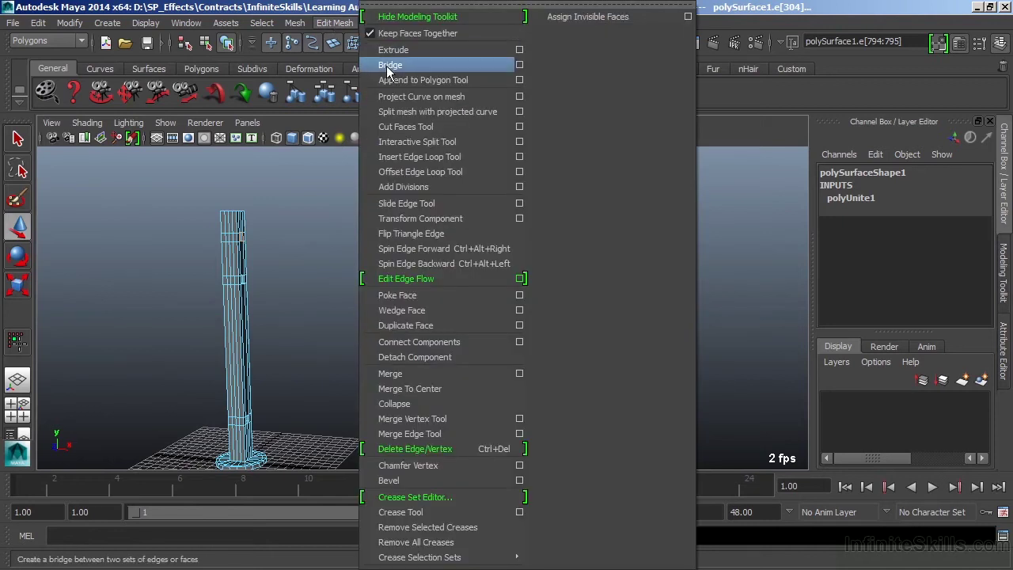
Step: Reset Bridge options to defaults and bridge the post tops with a 5-division linear beam
click(519, 65)
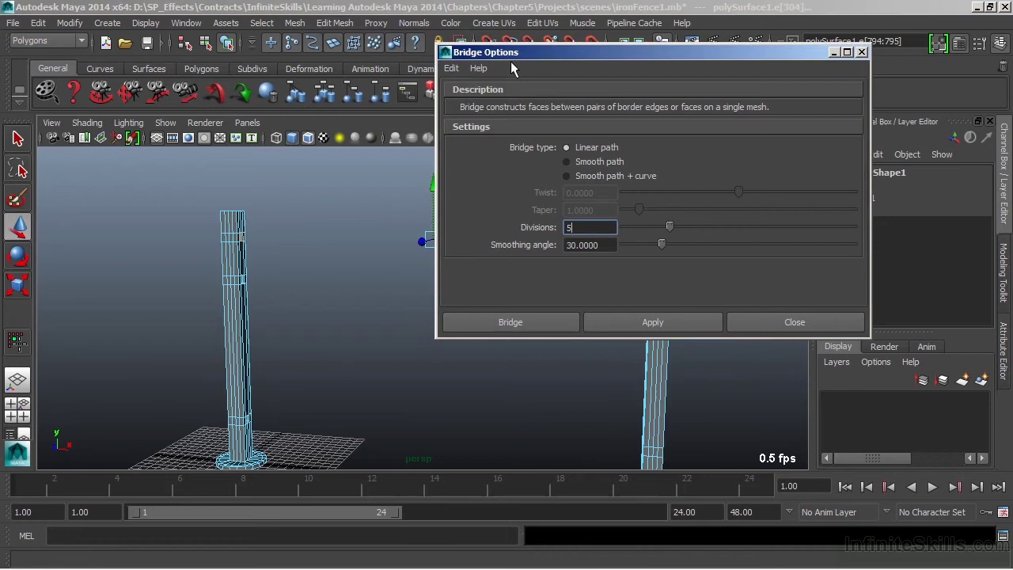
click(457, 68)
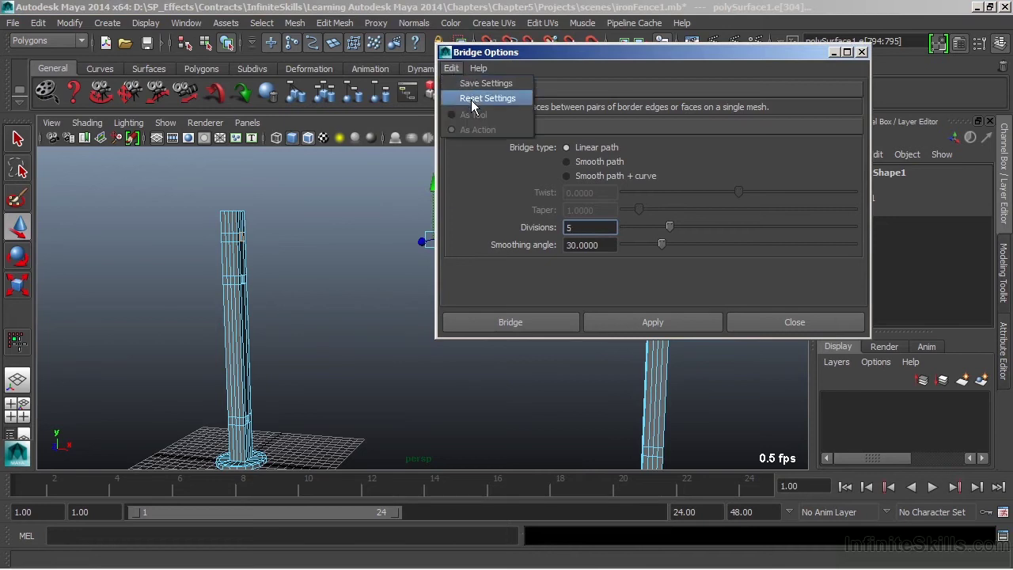
click(475, 99)
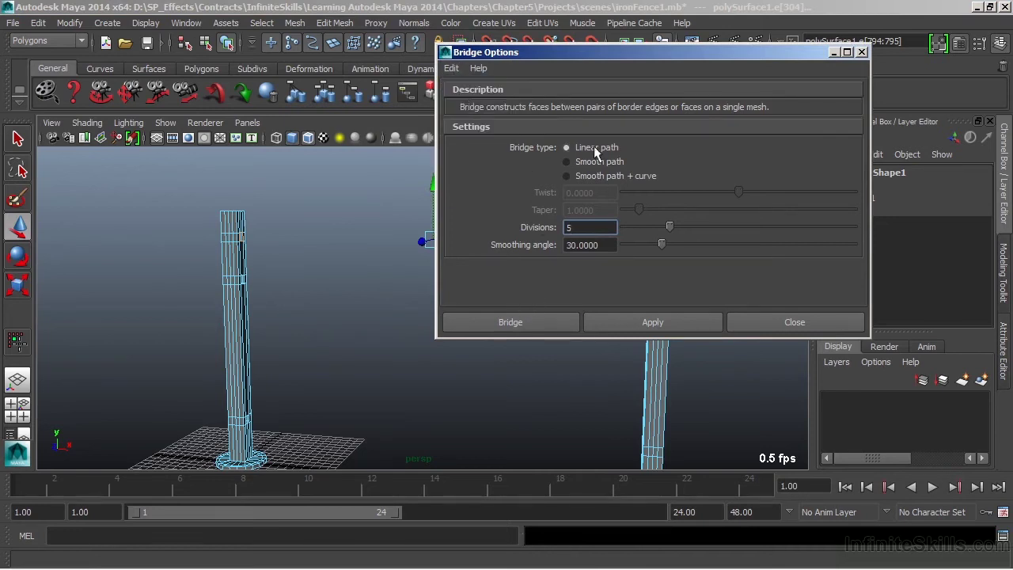
click(502, 324)
alt+drag(500, 317, 468, 277)
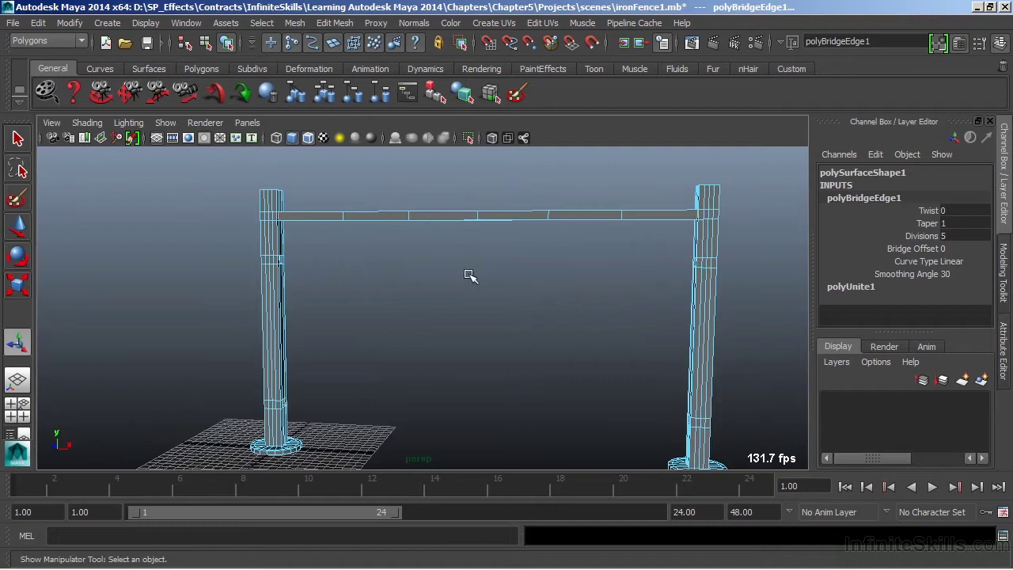
Step: Select matching edges on both posts just below the top beam
click(281, 257)
alt+drag(281, 258, 312, 267)
alt+right_drag(312, 267, 456, 296)
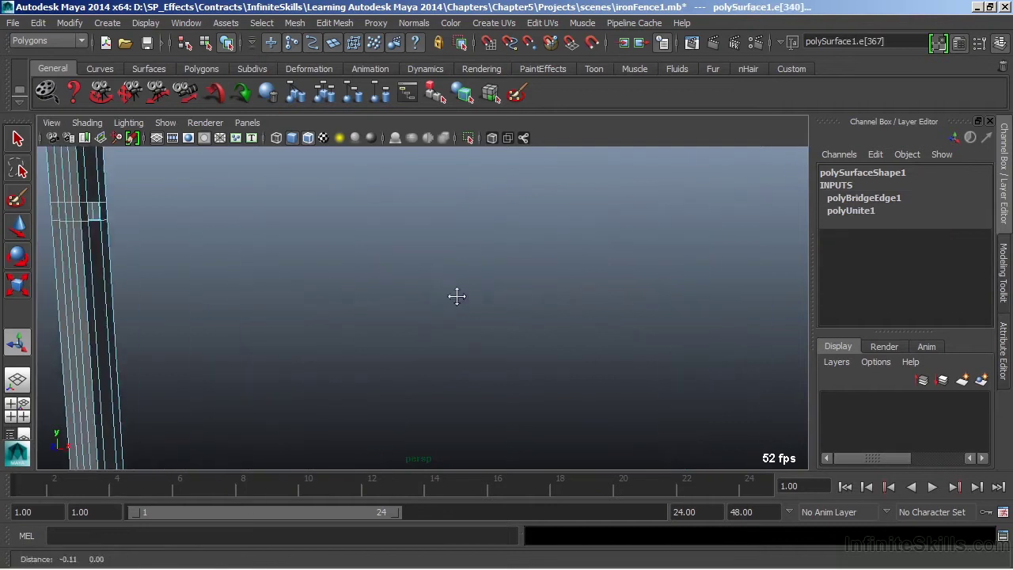
alt+drag(457, 296, 328, 311)
click(226, 290)
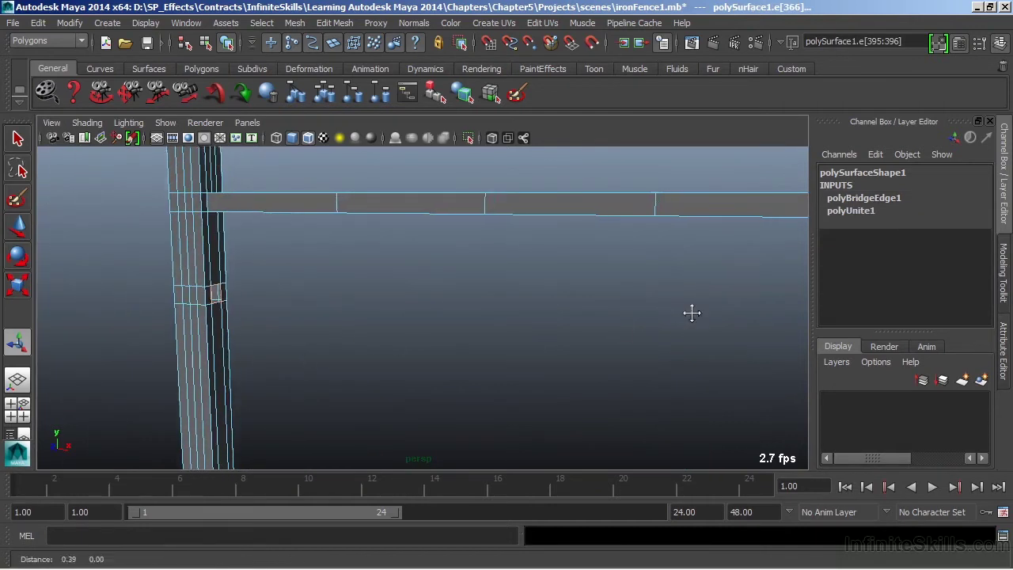
alt+middle_drag(689, 312, 365, 301)
alt+drag(365, 300, 452, 305)
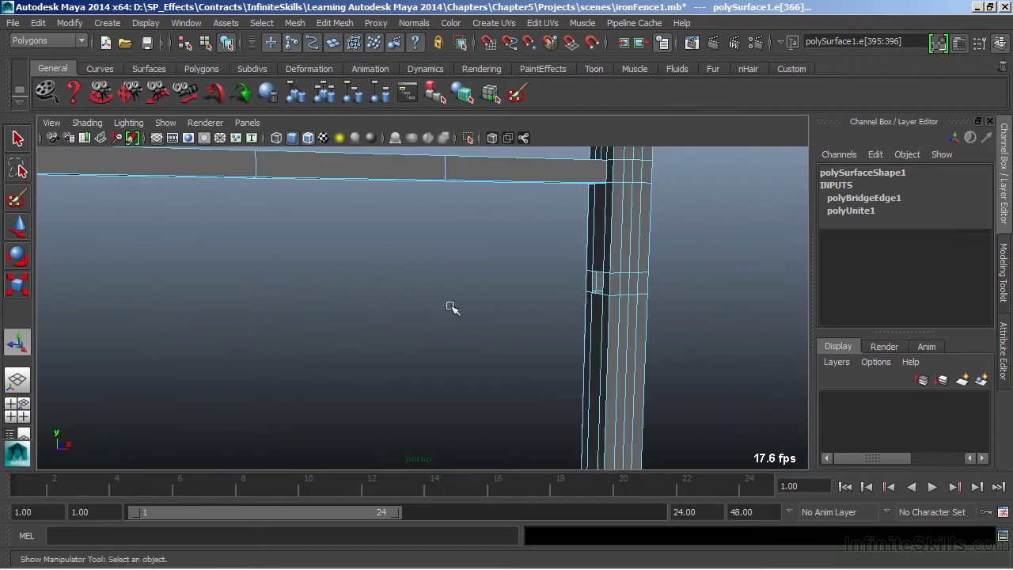
click(606, 283)
alt+right_drag(552, 333, 348, 379)
alt+drag(348, 379, 396, 346)
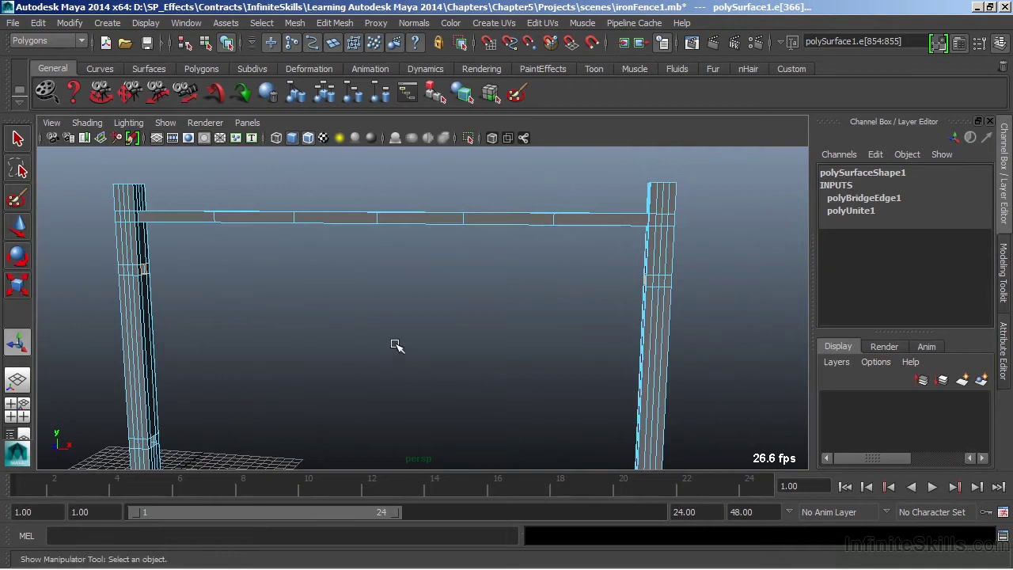
Step: Bridge the selected edges with Divisions set to 5 in Bridge Options
click(331, 23)
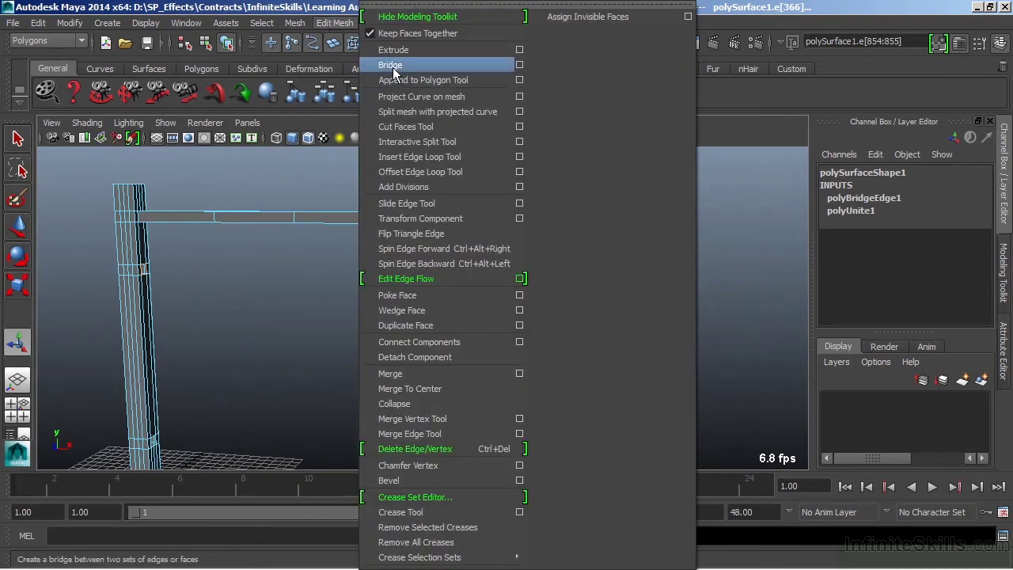
click(519, 64)
drag(599, 53, 655, 29)
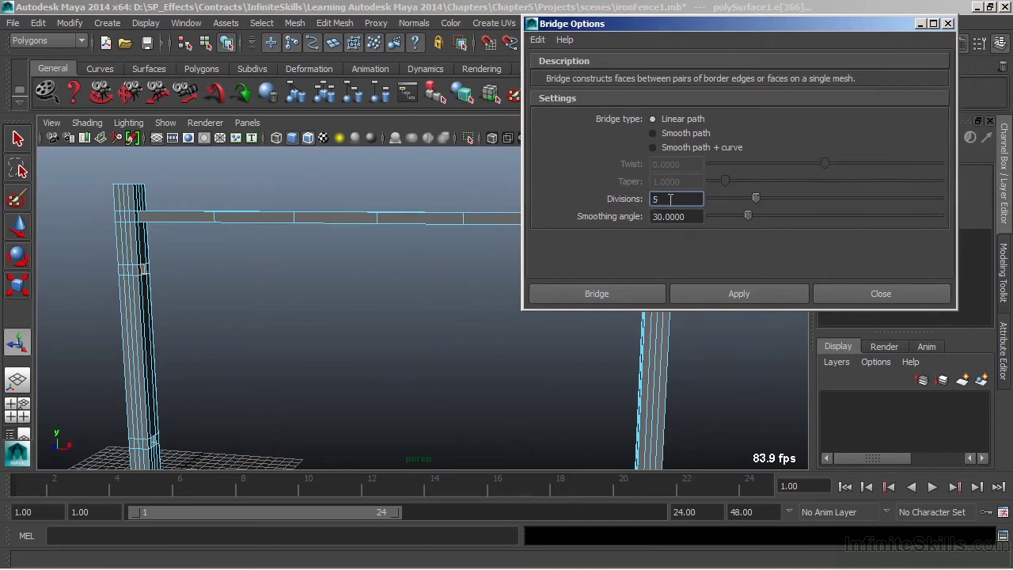
key(BackSpace)
text(4)
key(BackSpace)
text(20)
key(BackSpace)
text(5)
key(BackSpace)
text(5)
key(BackSpace)
key(BackSpace)
text(5)
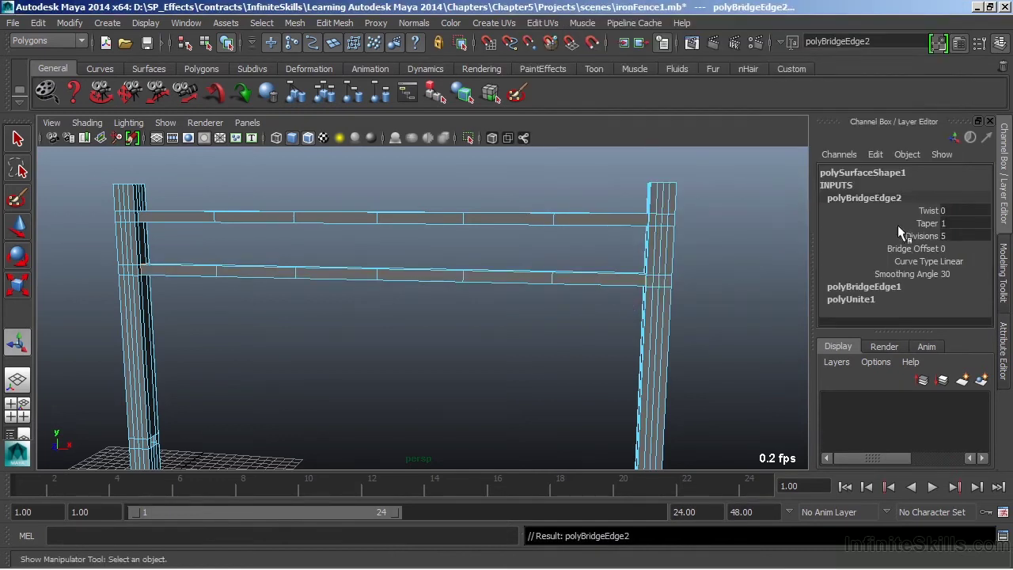
Step: Set polyBridgeEdge2 Divisions to 48 and inspect the subdivided lower rail
double_click(950, 235)
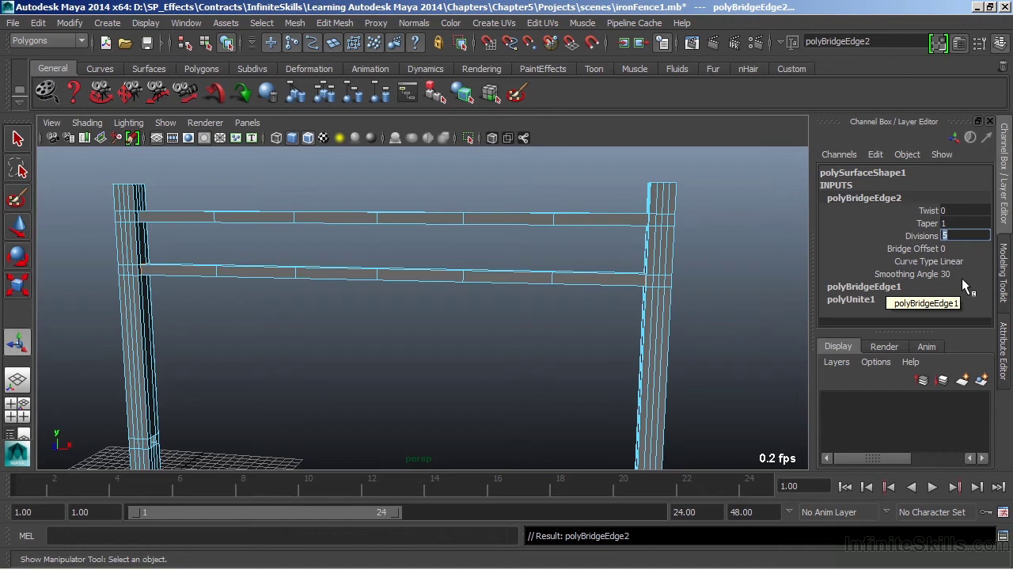
text(48)
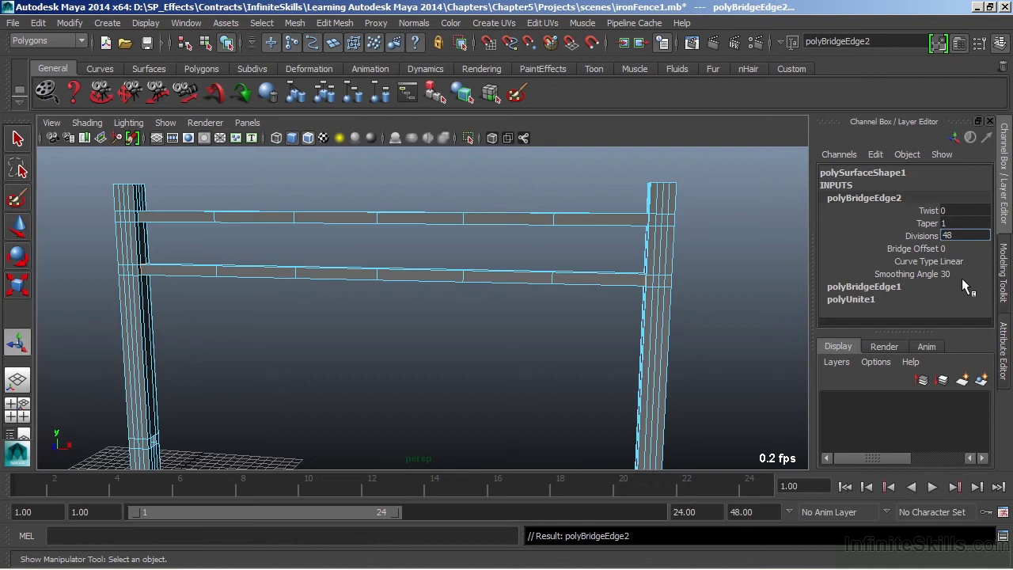
key(Return)
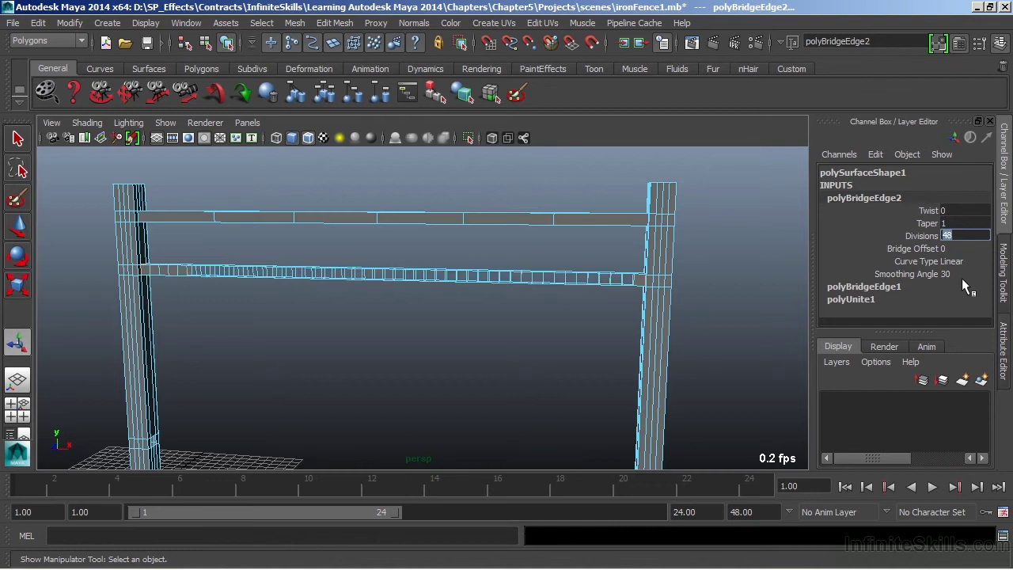
scroll(301, 285, up, 3)
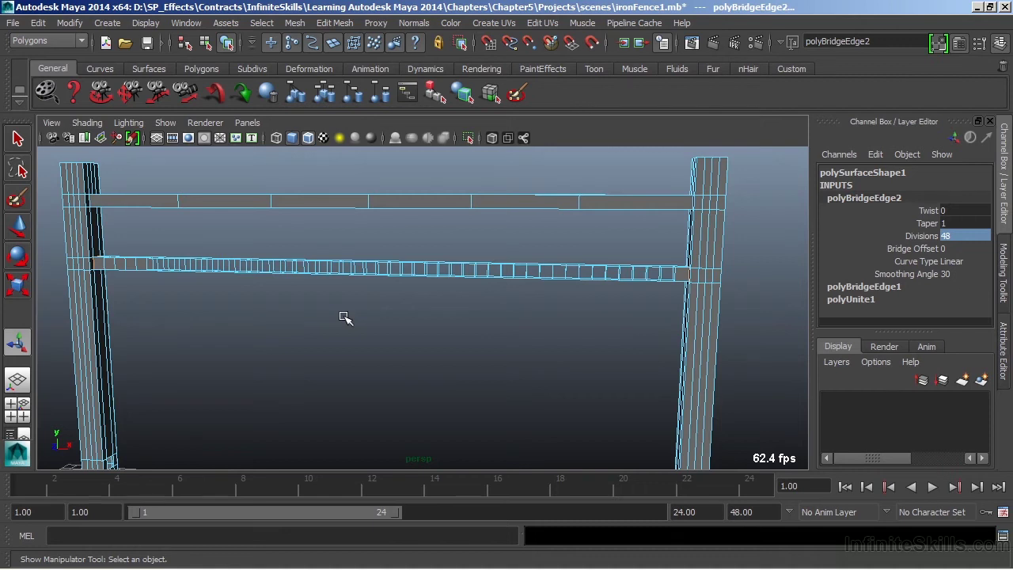
alt+middle_drag(328, 314, 346, 334)
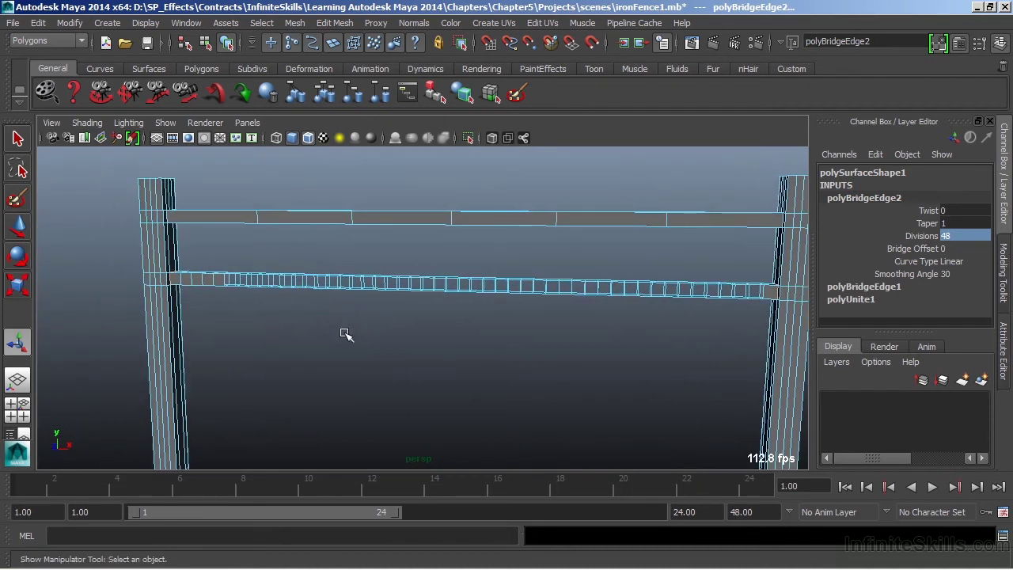
alt+right_drag(211, 341, 385, 333)
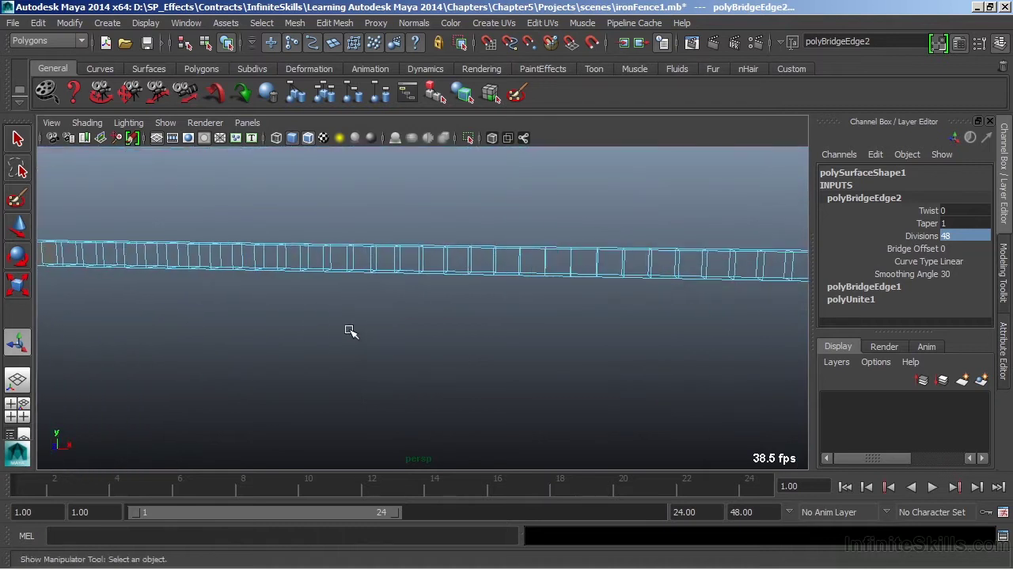
alt+middle_drag(350, 331, 432, 341)
alt+drag(432, 342, 396, 357)
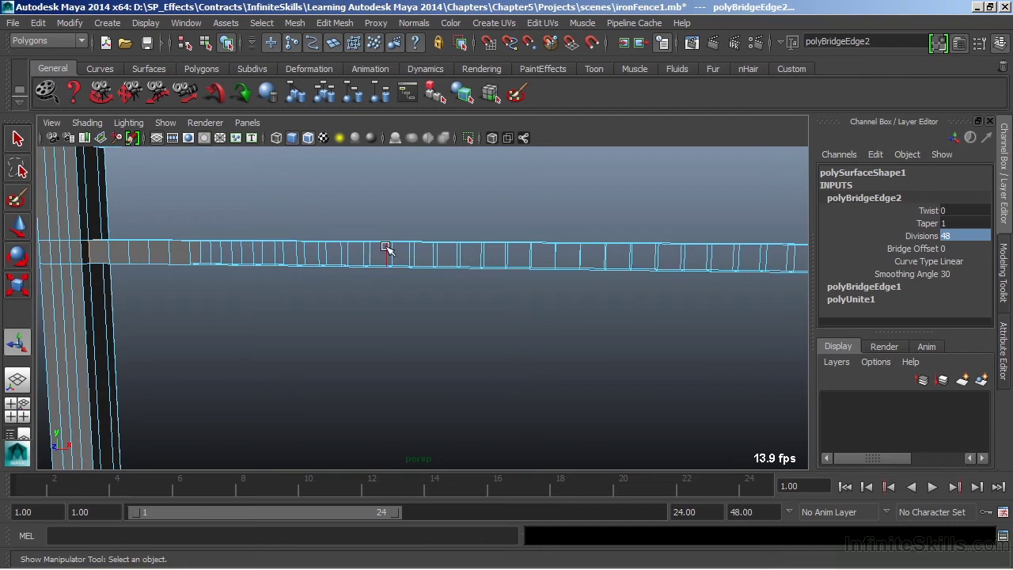
alt+right_drag(383, 313, 375, 361)
alt+middle_drag(375, 362, 366, 326)
alt+drag(366, 326, 345, 318)
Step: Return to object selection and turn off Wireframe on Shaded
click(346, 318)
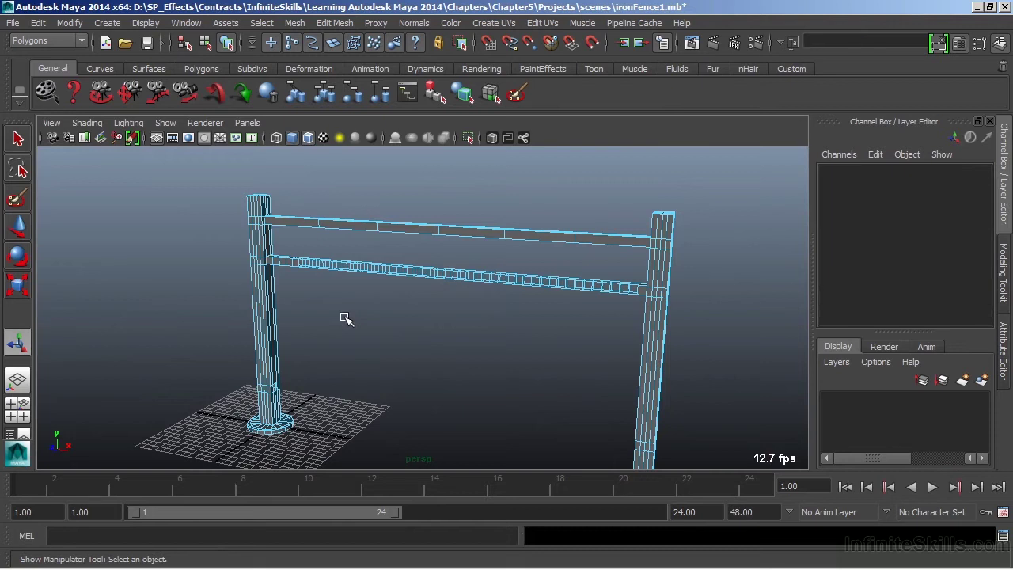
right_drag(250, 209, 298, 199)
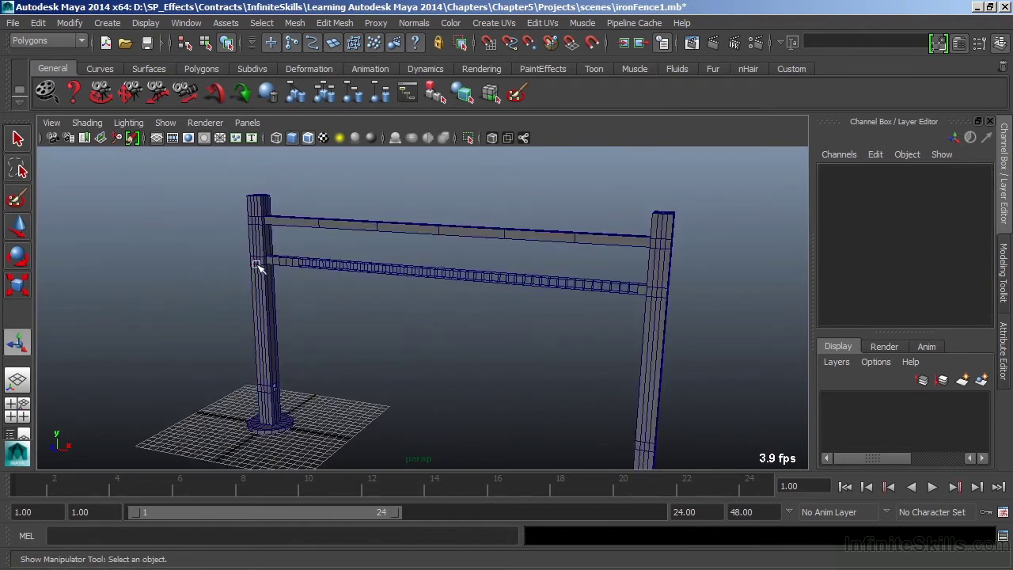
click(307, 137)
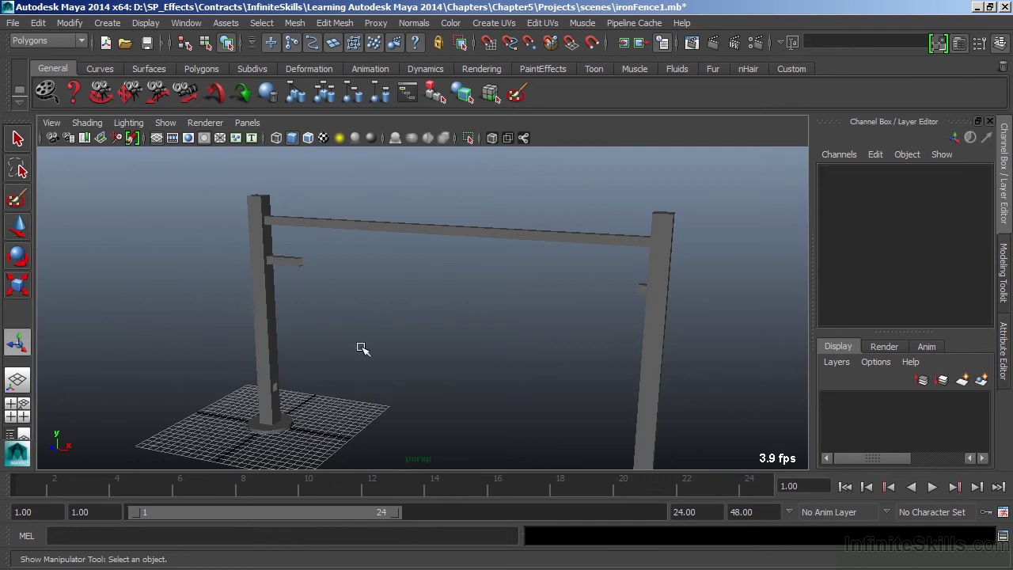
Step: Assign the existing lambert1 material to the fence mesh polySurface1
alt+drag(432, 382, 418, 349)
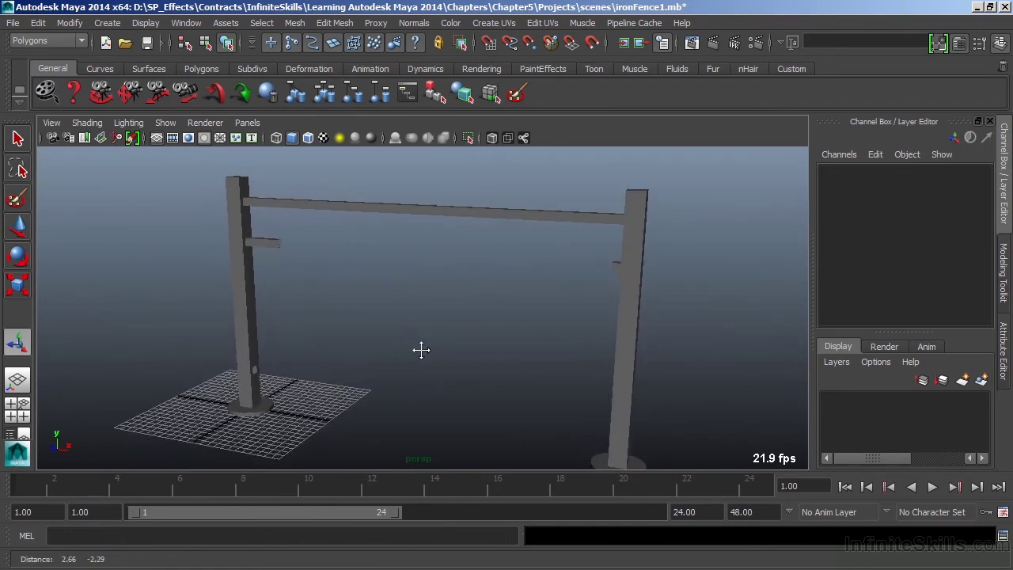
click(401, 261)
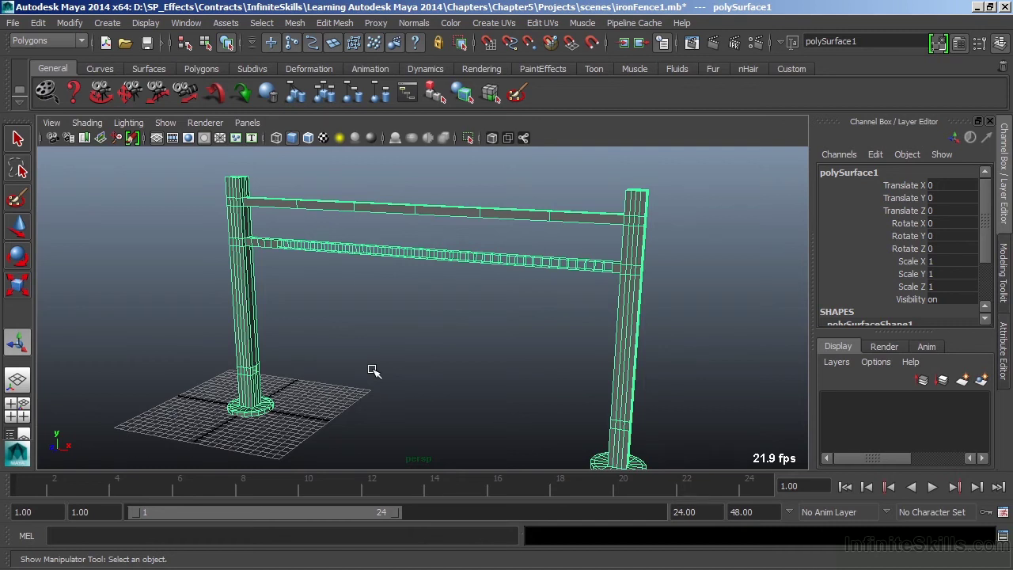
right_click(626, 261)
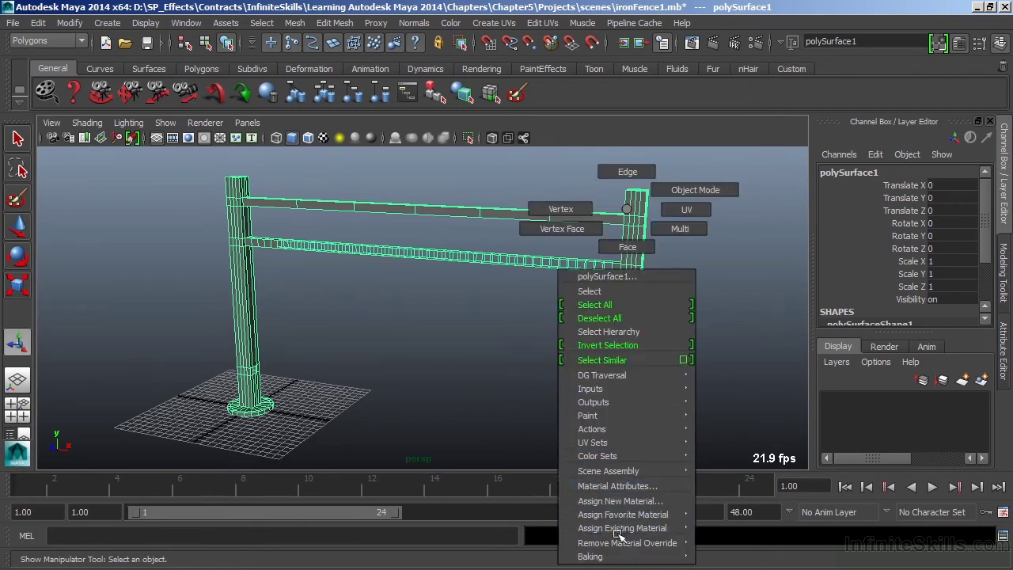
mouse_move(621, 532)
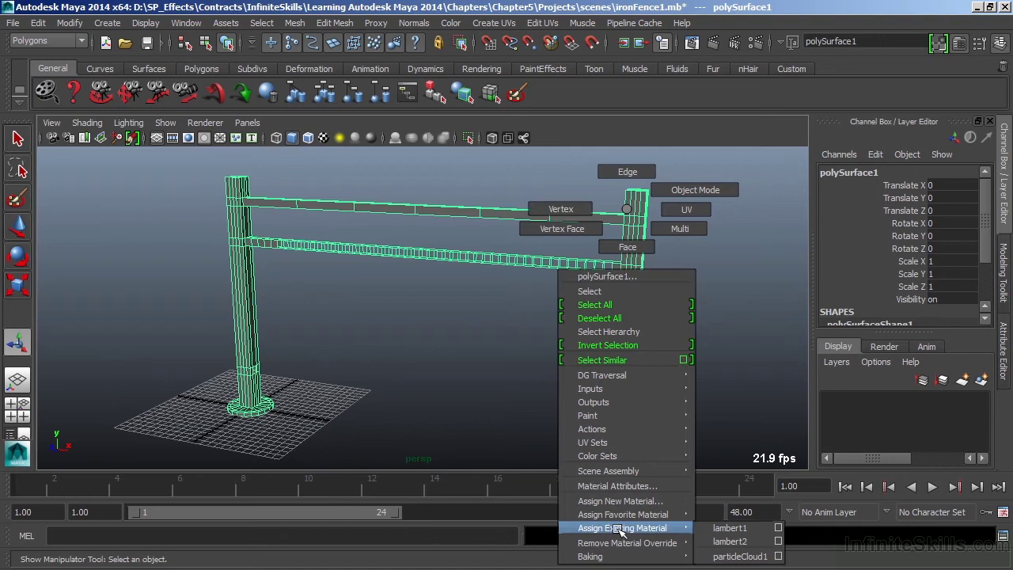
click(746, 529)
click(490, 316)
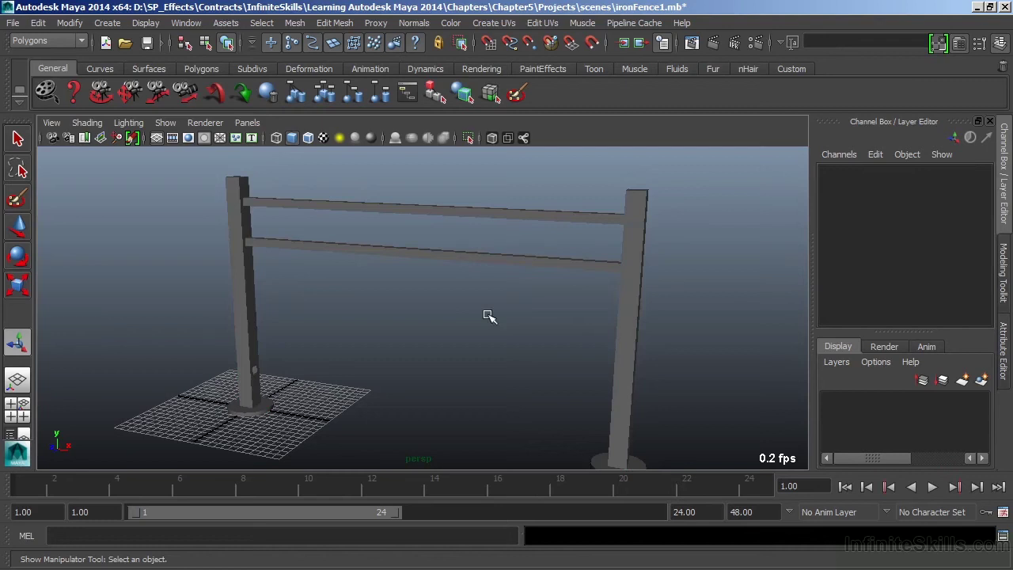
Step: Select the border edges low on the posts for a new bottom rail
click(396, 253)
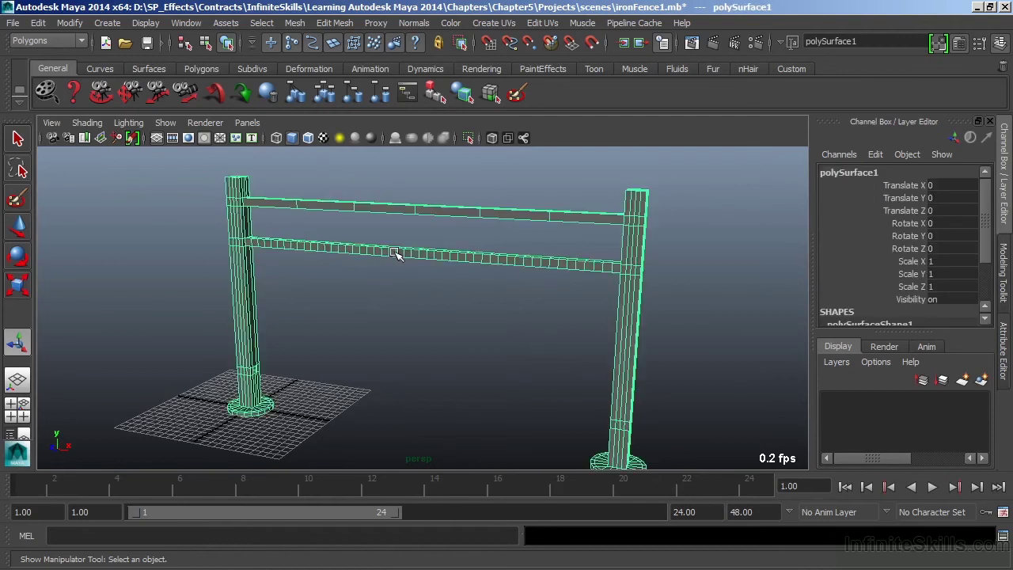
alt+drag(398, 254, 402, 321)
alt+middle_drag(402, 322, 438, 240)
alt+drag(439, 239, 360, 332)
alt+right_drag(360, 333, 478, 353)
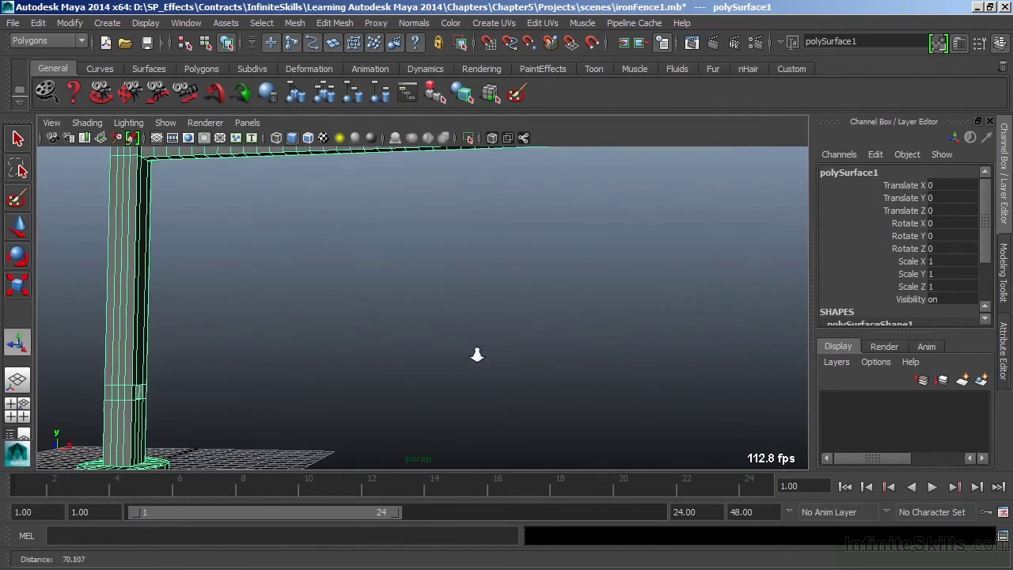
alt+drag(477, 353, 273, 373)
right_drag(283, 208, 283, 170)
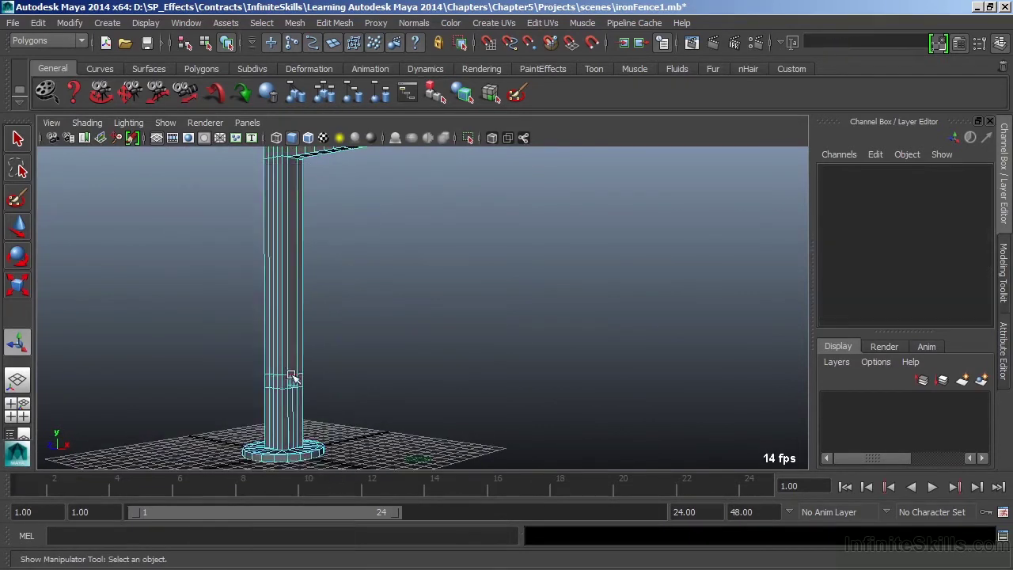
click(275, 370)
key(f)
alt+drag(349, 276, 472, 336)
click(473, 336)
click(473, 337)
key(a)
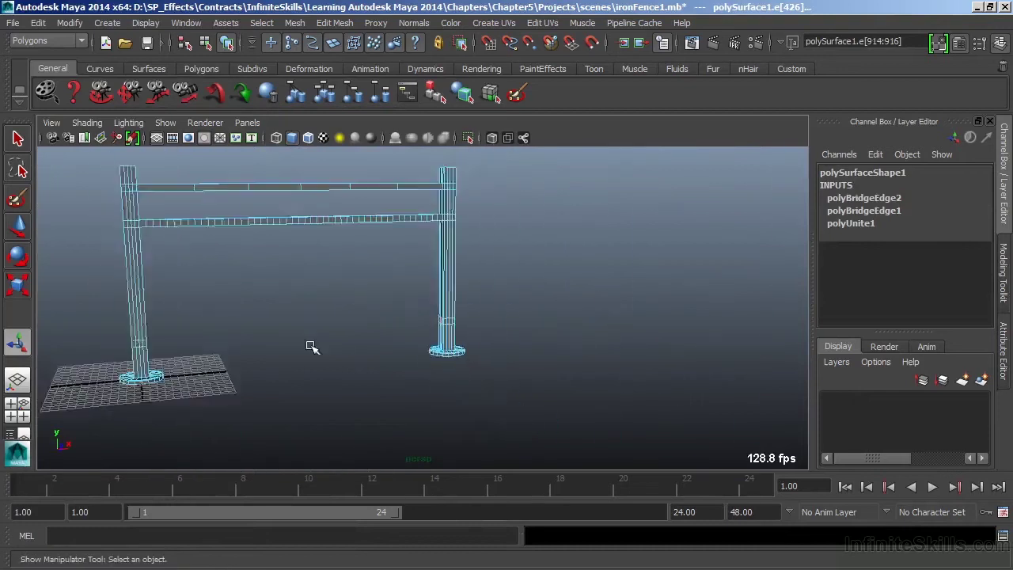
alt+drag(309, 346, 427, 301)
Step: Bridge the edges into a bottom rail, polyBridgeEdge3, with 48 divisions
click(335, 23)
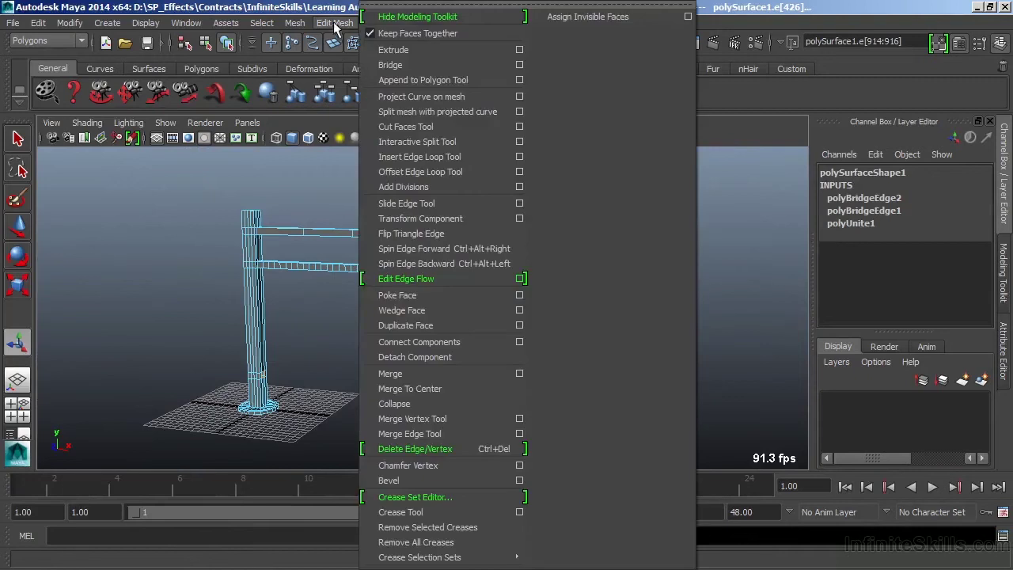
click(390, 65)
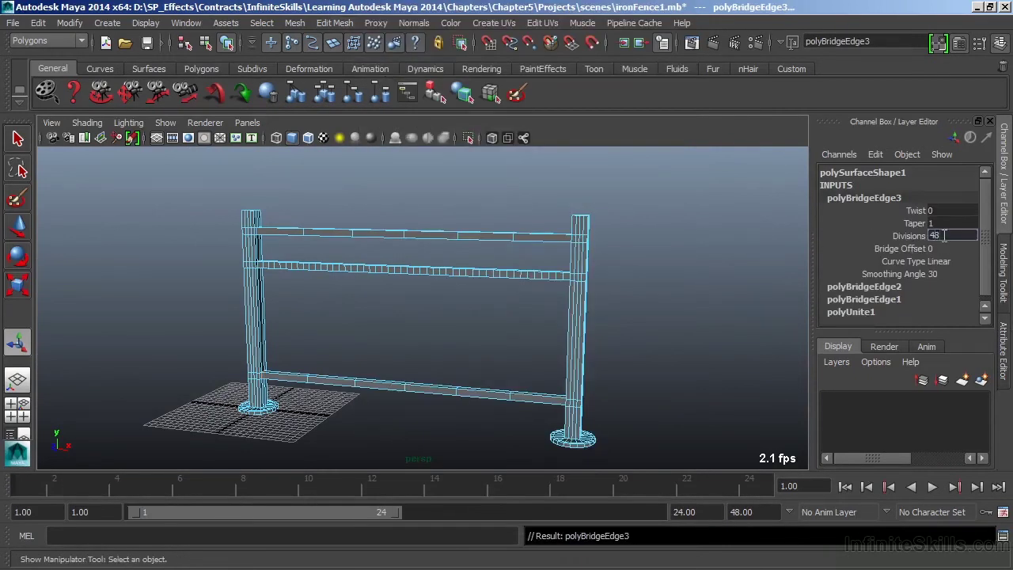
key(Return)
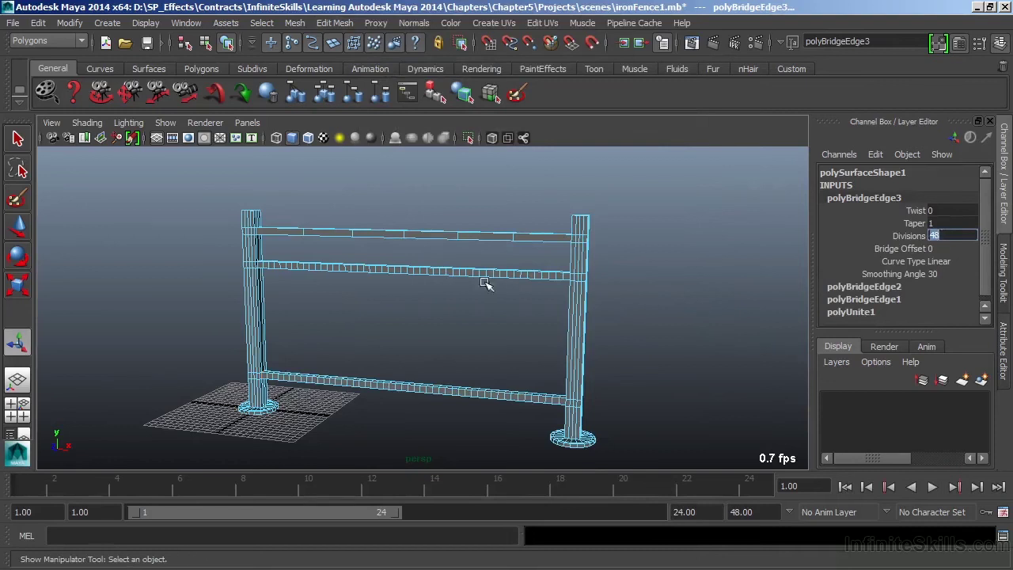
alt+right_drag(429, 318, 507, 282)
alt+drag(405, 348, 443, 314)
right_drag(292, 378, 314, 270)
Step: Delete a face on each rail beside the left post
alt+drag(315, 270, 346, 389)
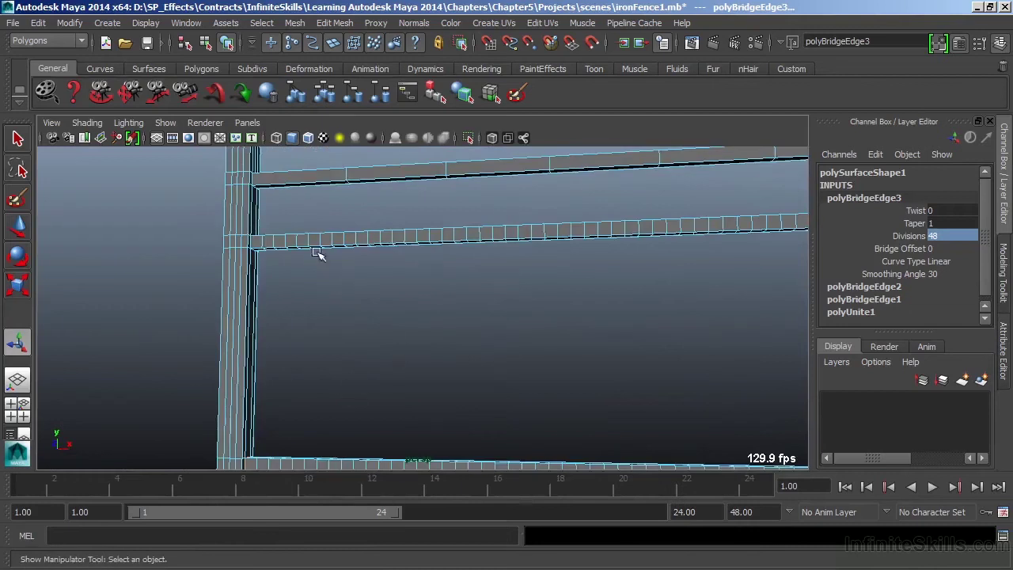
alt+drag(374, 296, 391, 226)
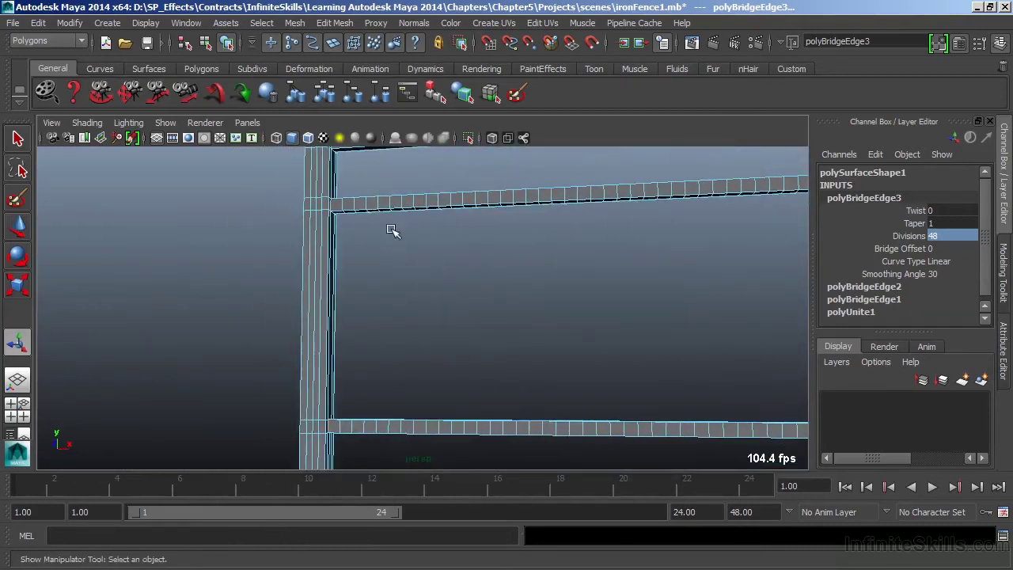
click(352, 215)
alt+drag(380, 314, 346, 349)
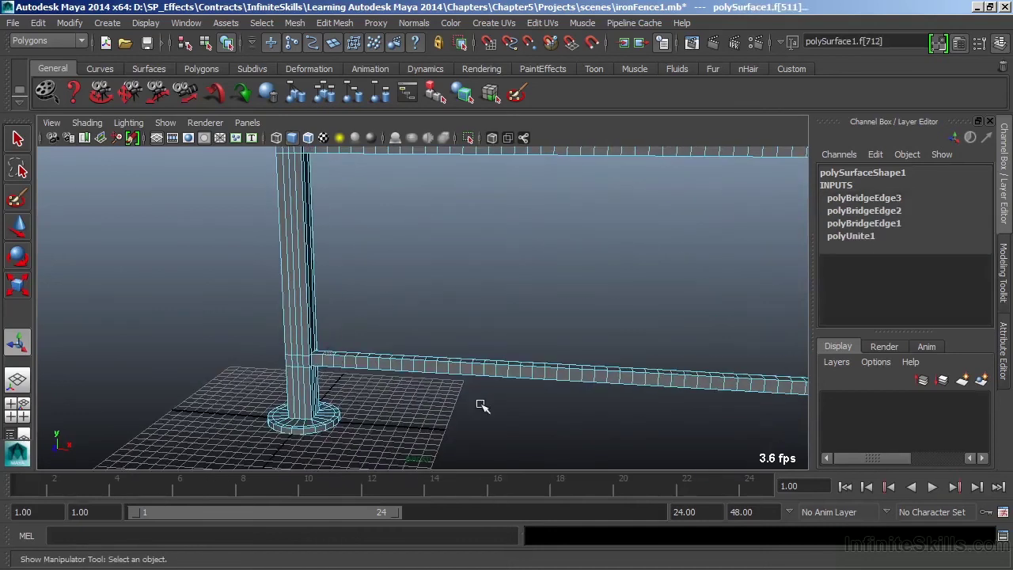
click(475, 346)
alt+drag(385, 264, 404, 325)
Step: Bridge both rail openings with a 5-division linear vertical bar, polyBridgeEdge4
right_drag(339, 203, 341, 168)
double_click(339, 204)
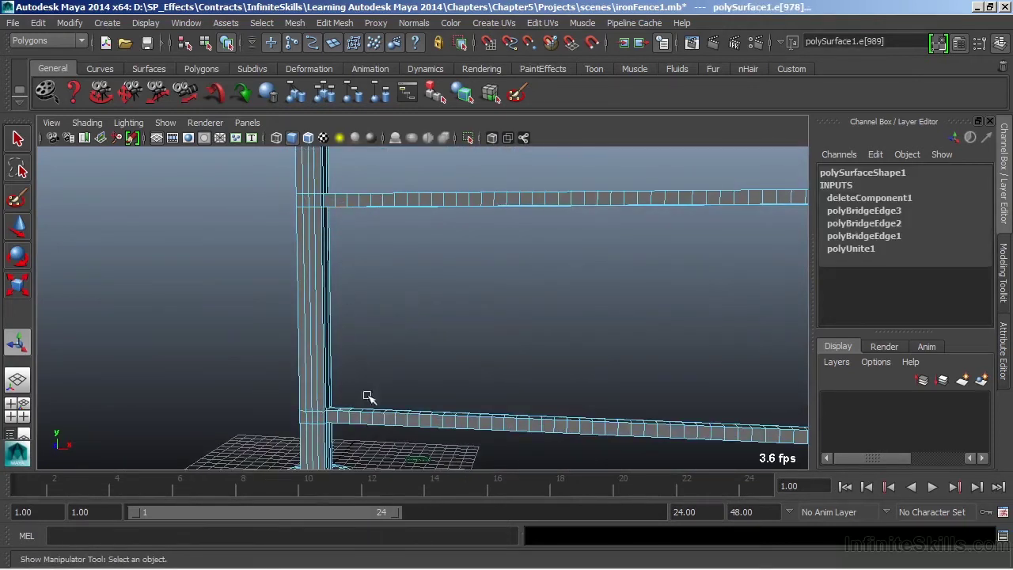
shift+double_click(343, 414)
alt+drag(455, 311, 441, 298)
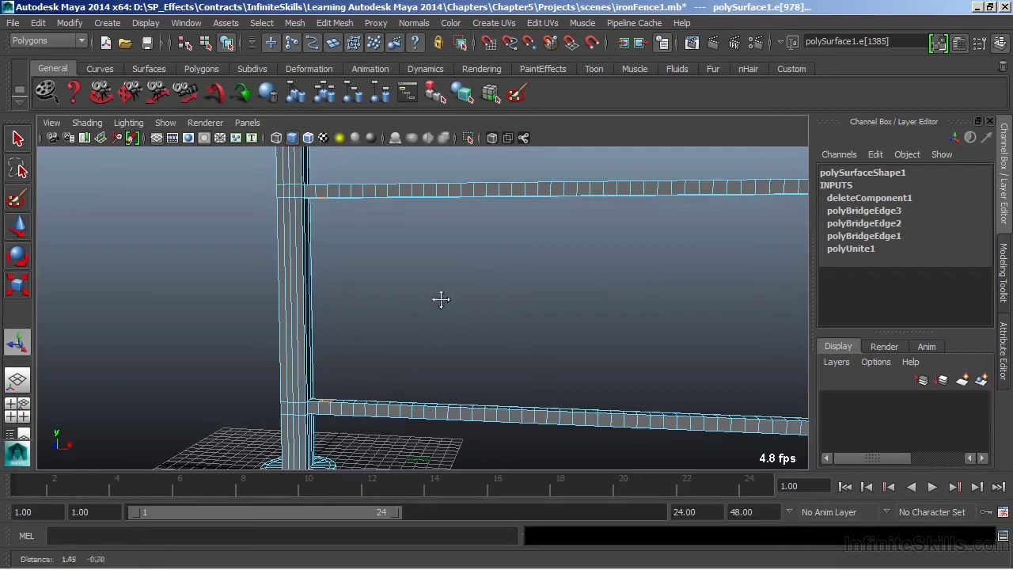
click(345, 25)
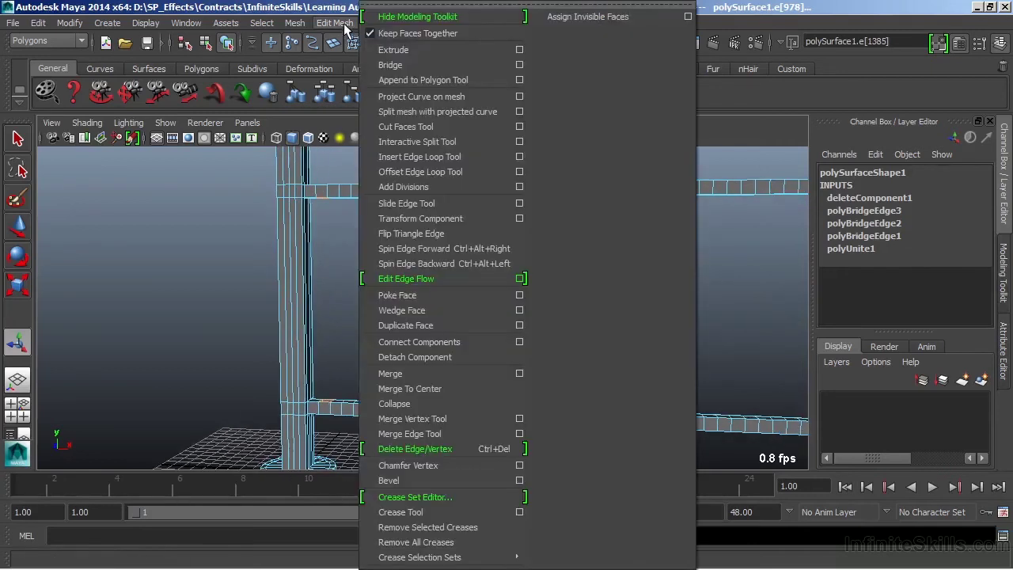
click(378, 63)
alt+drag(365, 251, 414, 308)
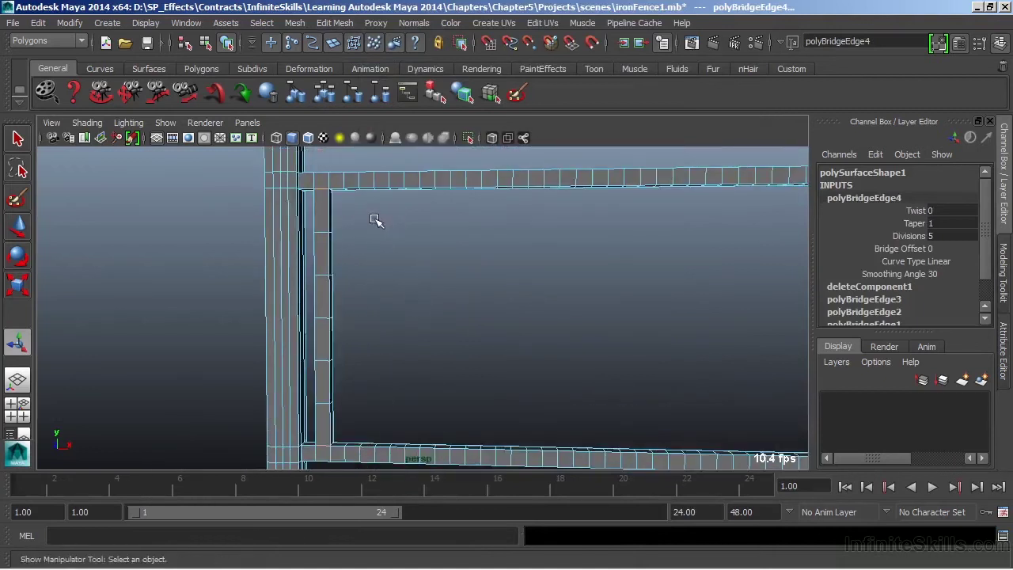
alt+middle_drag(376, 219, 409, 198)
click(341, 415)
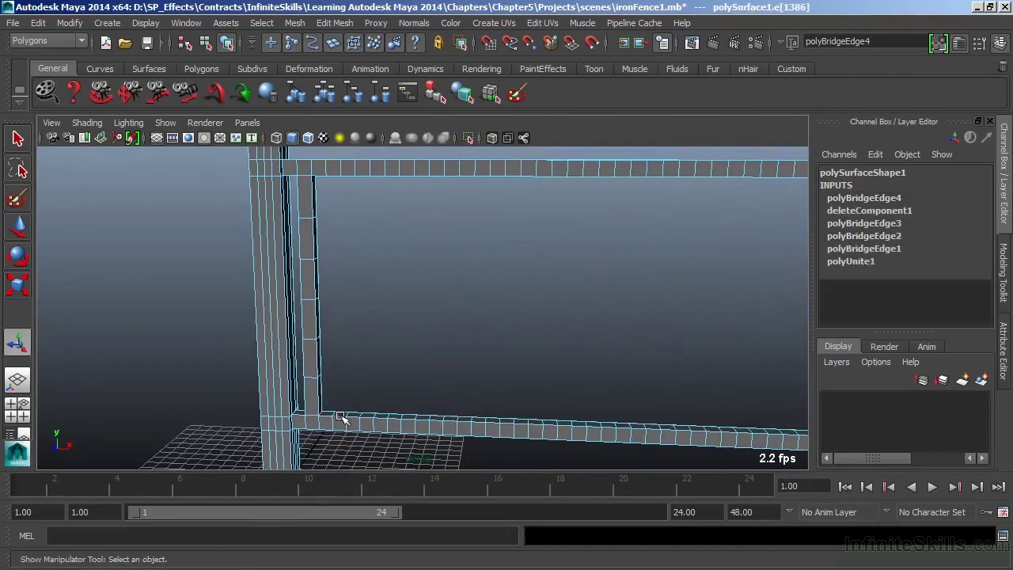
Step: In face mode, select and delete a face on the middle and bottom rails beside the first bar
alt+middle_drag(338, 412, 416, 324)
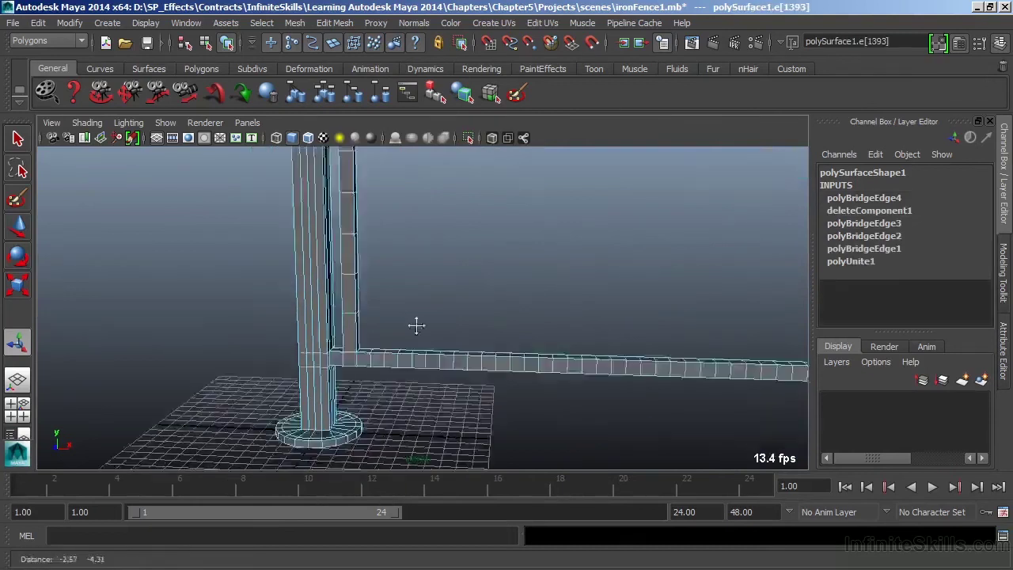
scroll(418, 326, up, 3)
right_click(402, 352)
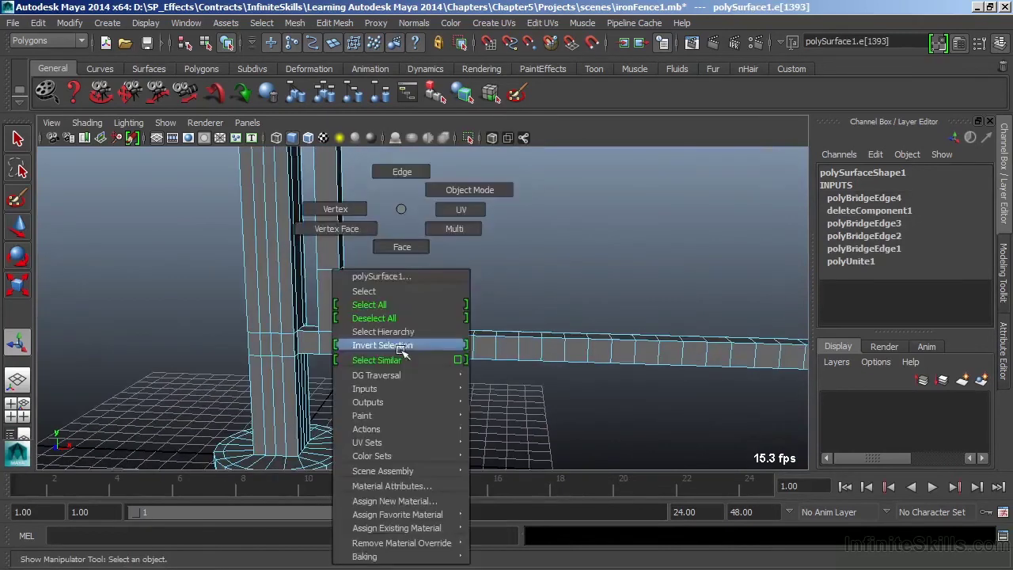
click(400, 246)
click(381, 331)
alt+drag(381, 332, 313, 225)
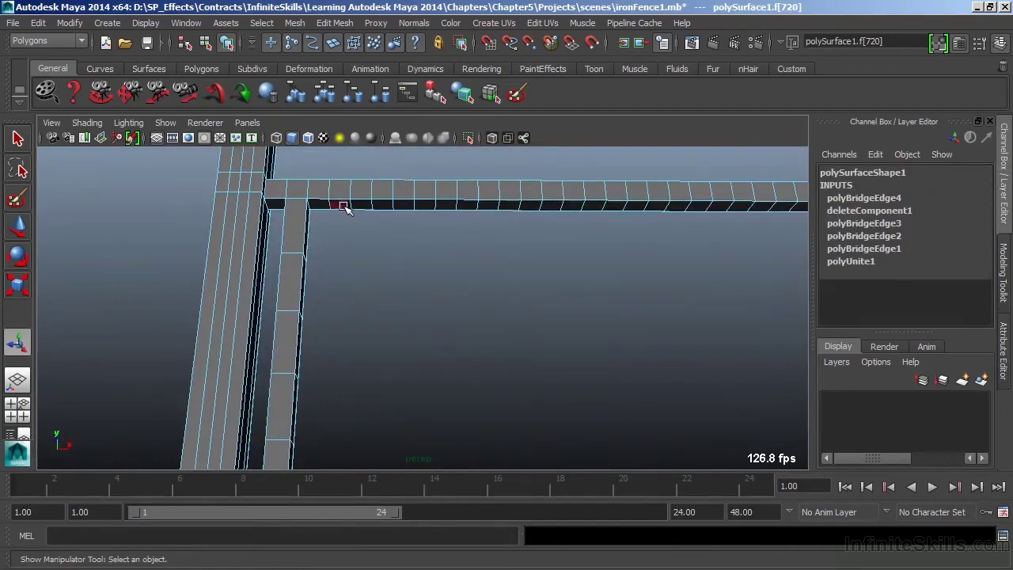
click(345, 205)
alt+drag(515, 288, 361, 317)
alt+right_drag(362, 317, 432, 330)
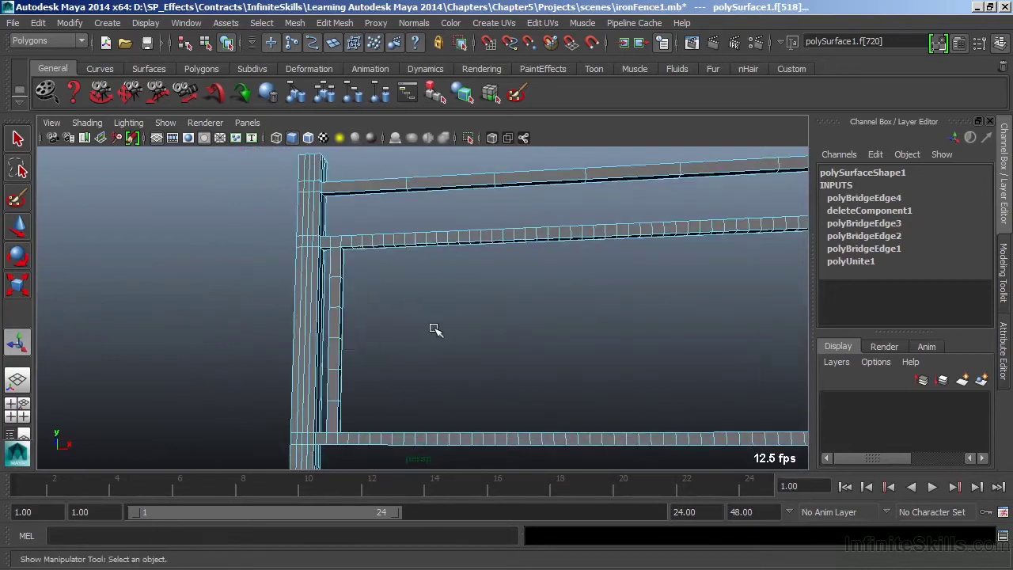
click(432, 330)
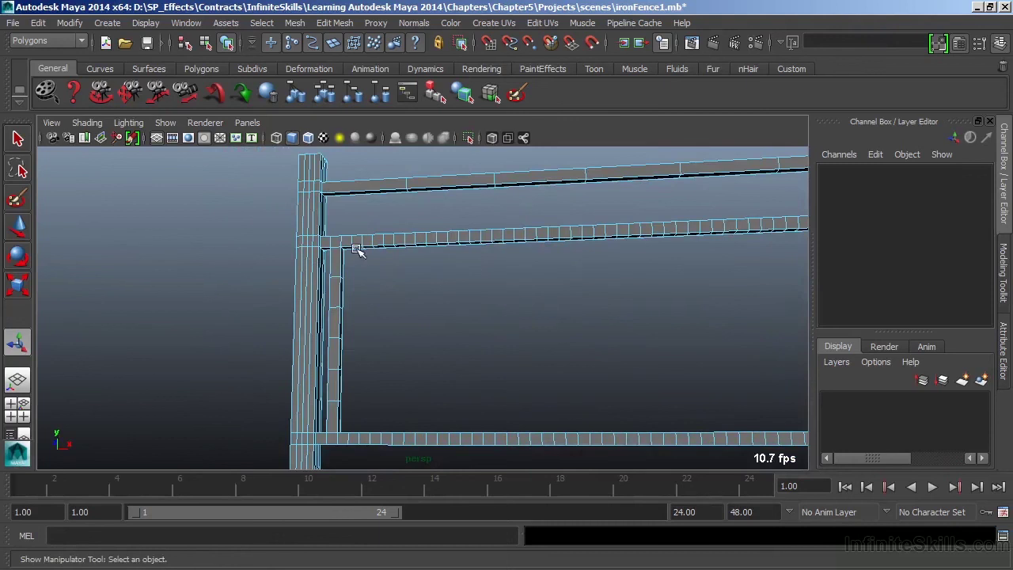
Step: Switch to edge mode and select an edge of the new rail opening
right_drag(356, 241, 357, 173)
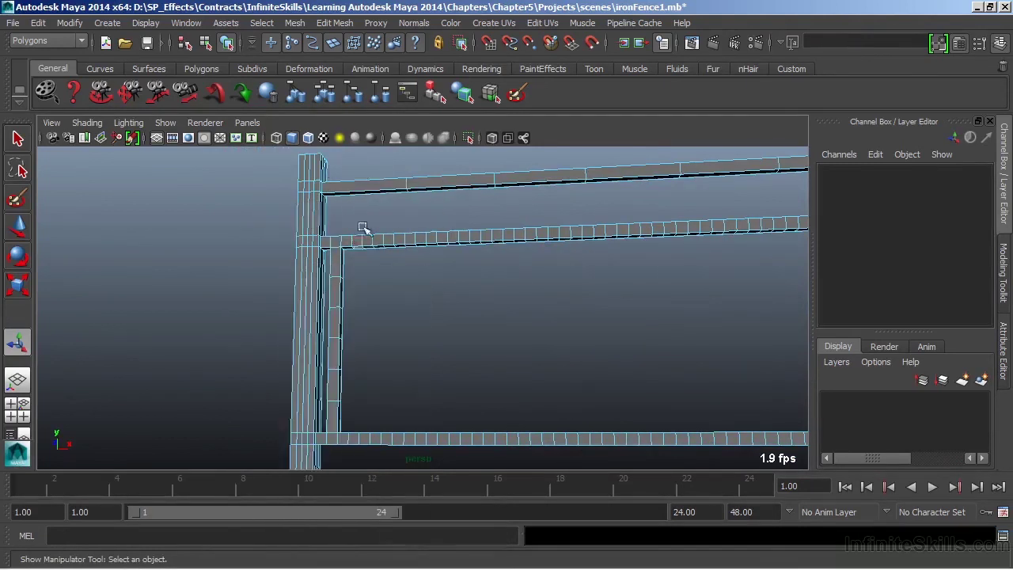
click(356, 246)
alt+drag(380, 319, 383, 340)
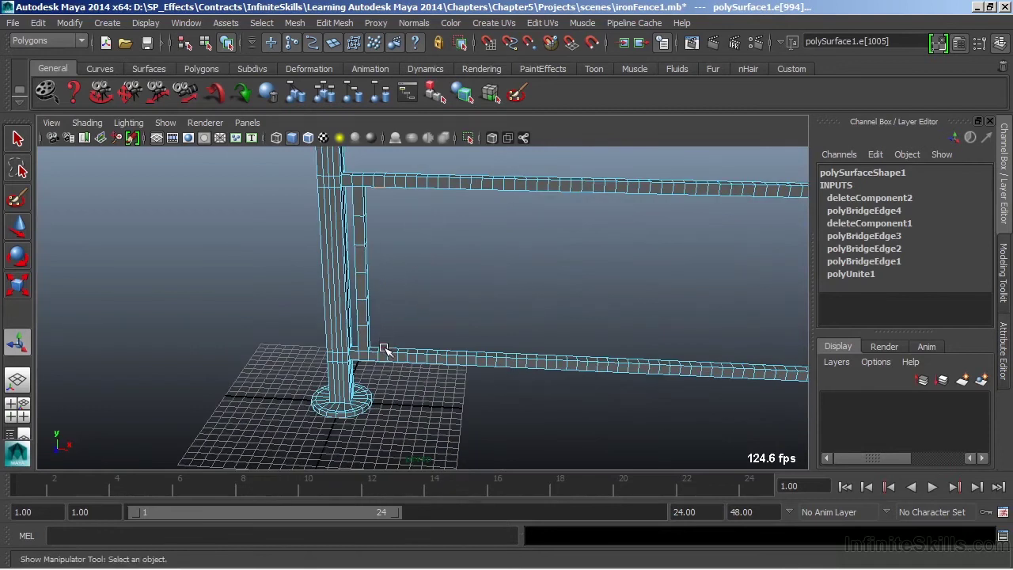
alt+drag(418, 304, 445, 364)
Step: Bridge the opening edges with a Smooth path bridge, creating polyBridgeEdge5 with Blend curve and 5 divisions
click(331, 24)
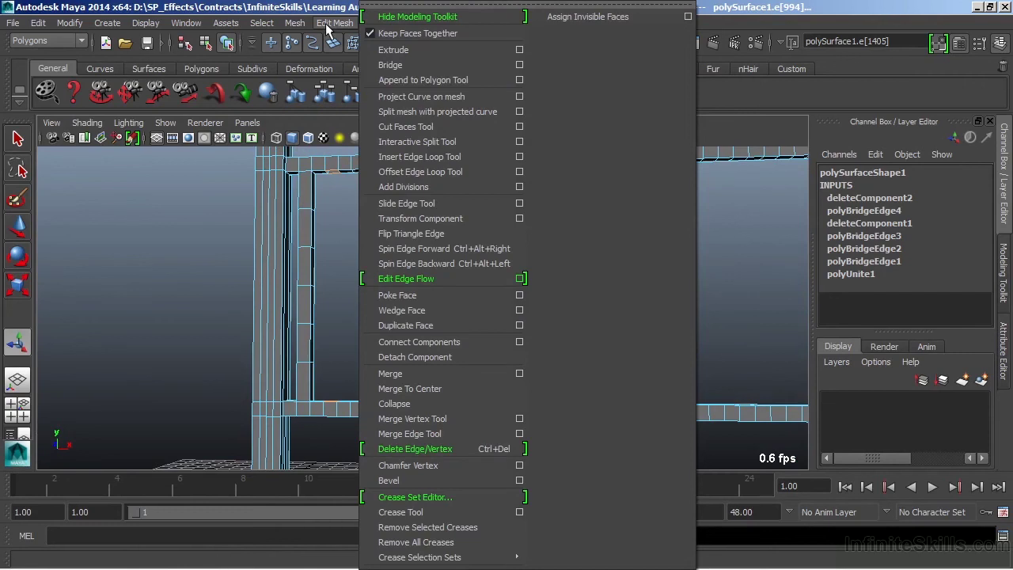
click(519, 65)
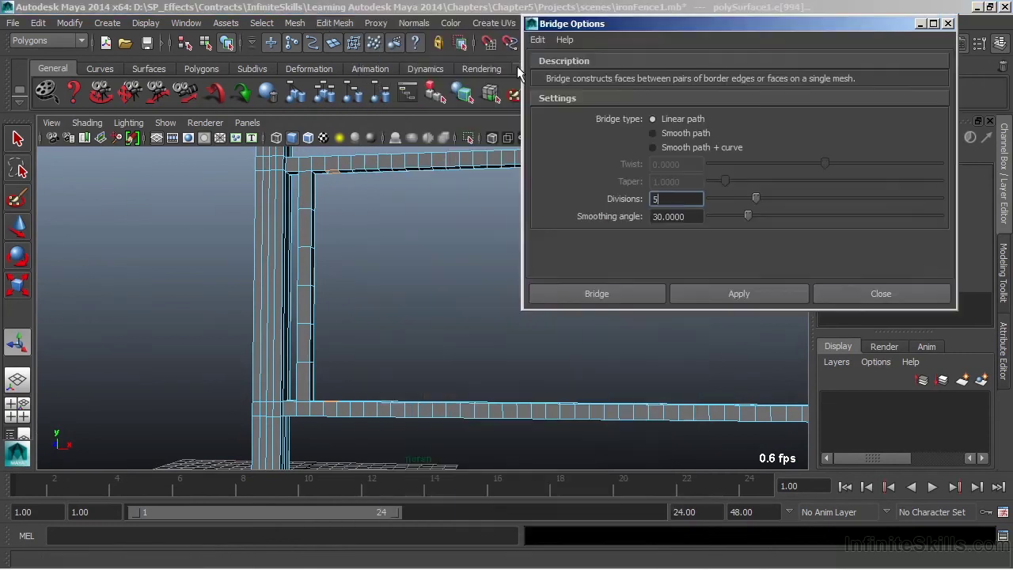
click(689, 133)
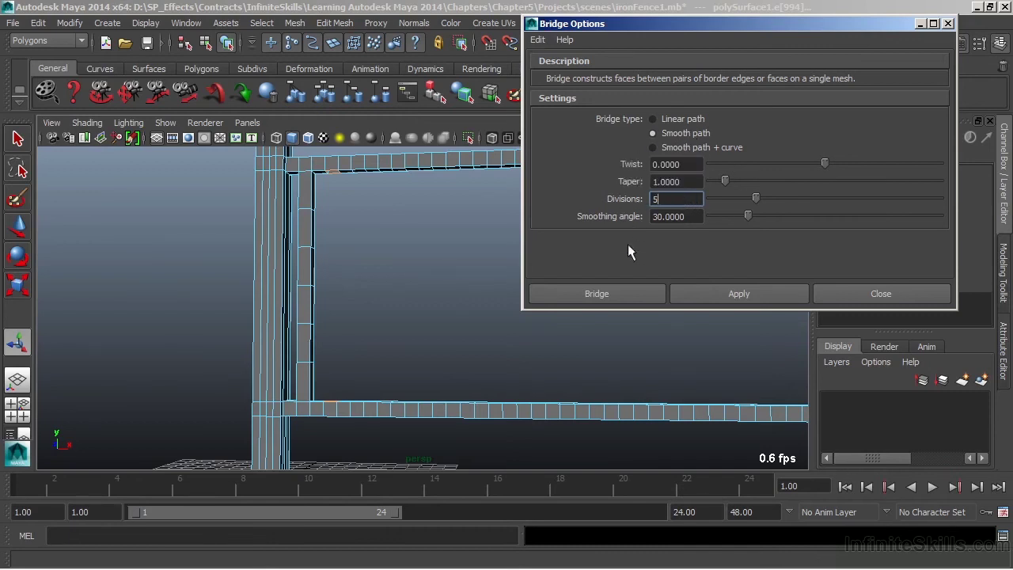
click(601, 294)
alt+drag(597, 292, 462, 299)
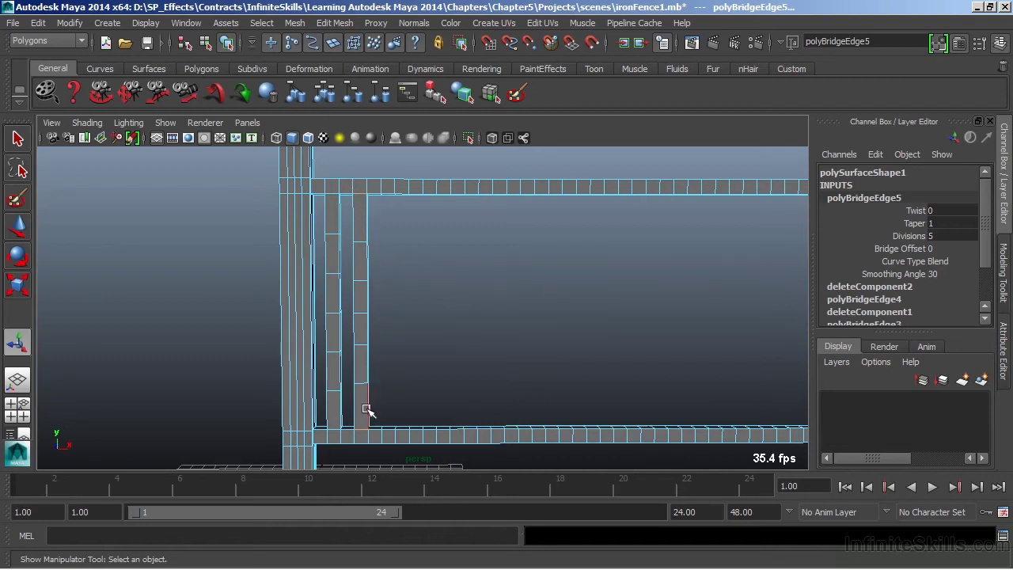
Step: Orbit to an angled view and show all polyBridgeEdge5 attributes in the Attribute Editor
alt+middle_drag(580, 288, 580, 288)
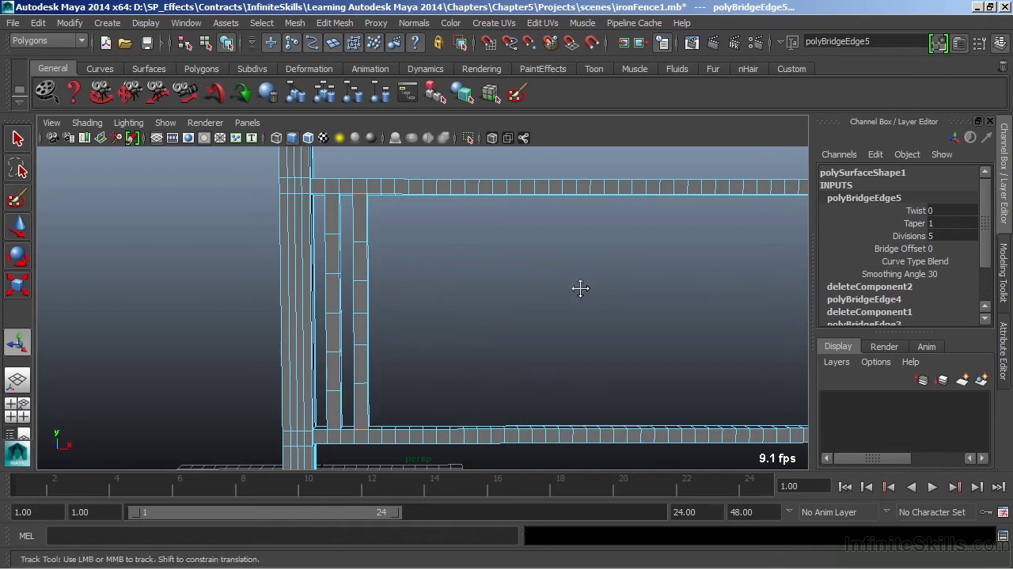
alt+drag(581, 287, 507, 301)
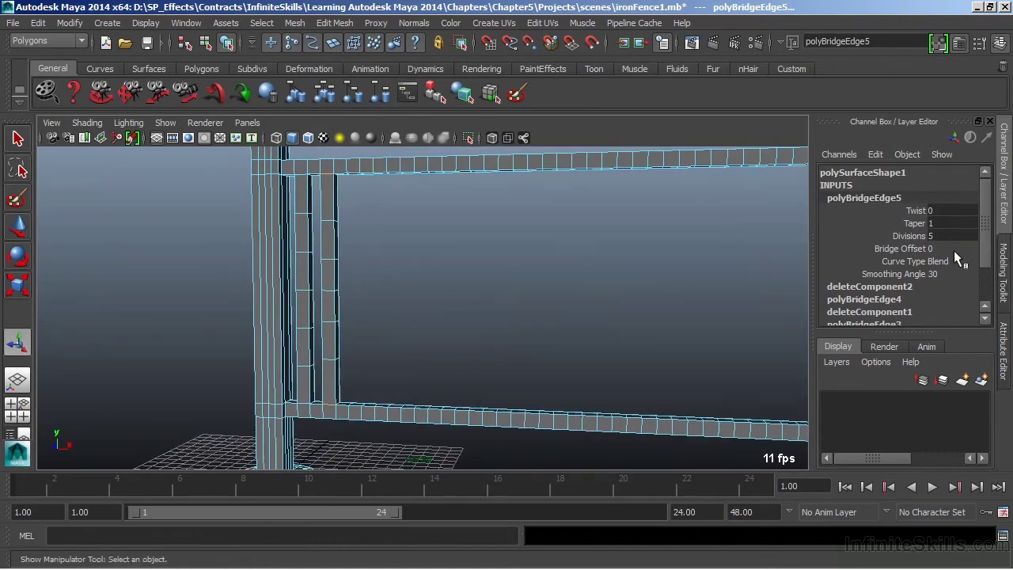
click(1003, 342)
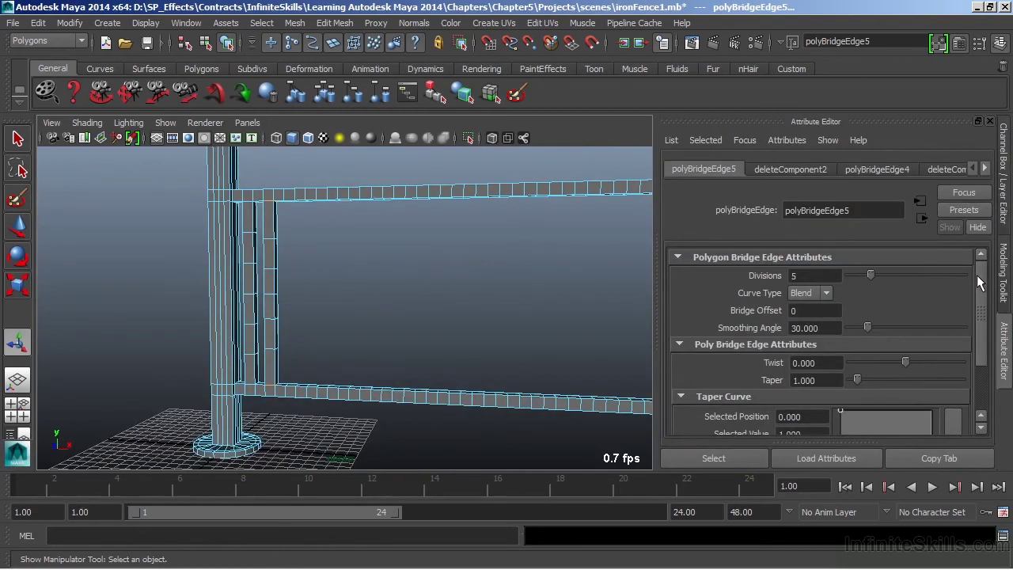
Step: Try Linear, then set polyBridgeEdge5's Curve Type back to Blend, unlocking Twist and Taper
click(826, 293)
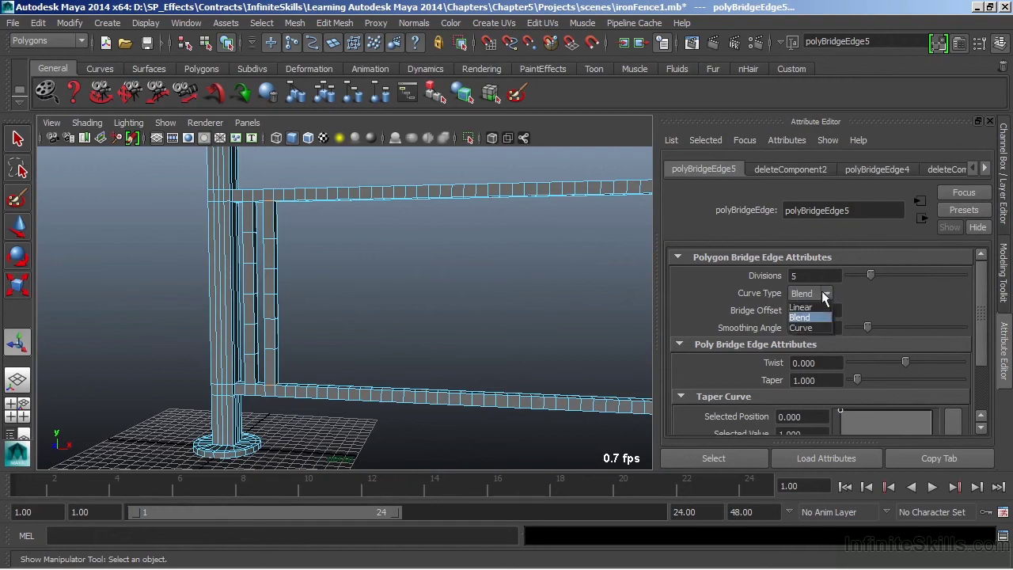
click(801, 308)
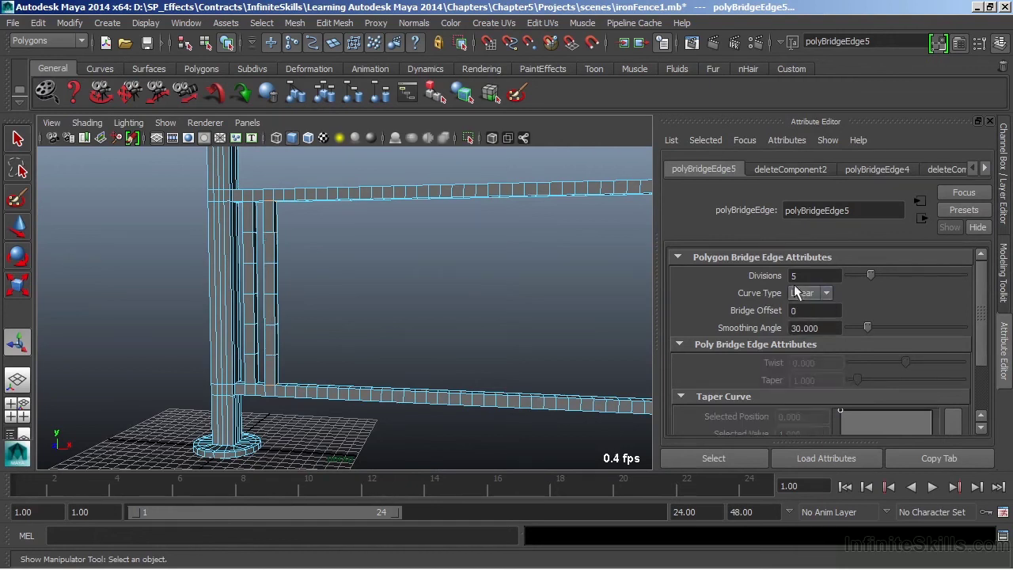
scroll(954, 313, down, 2)
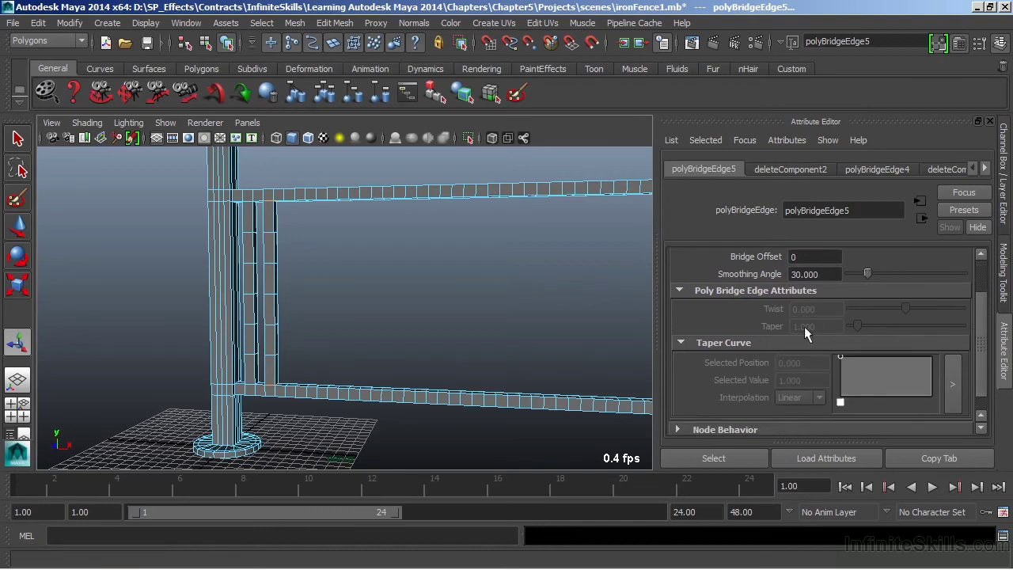
scroll(934, 317, up, 2)
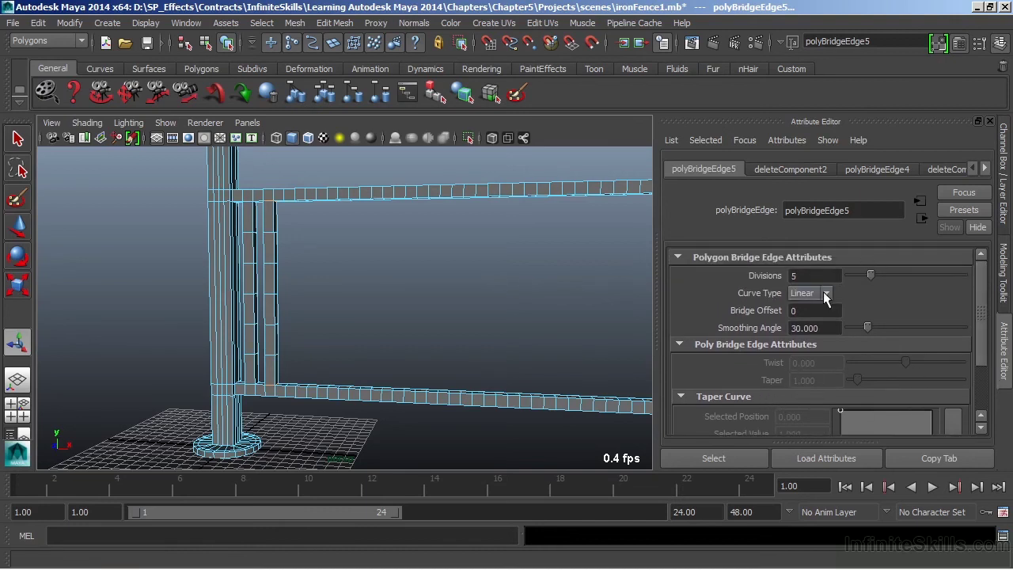
click(825, 295)
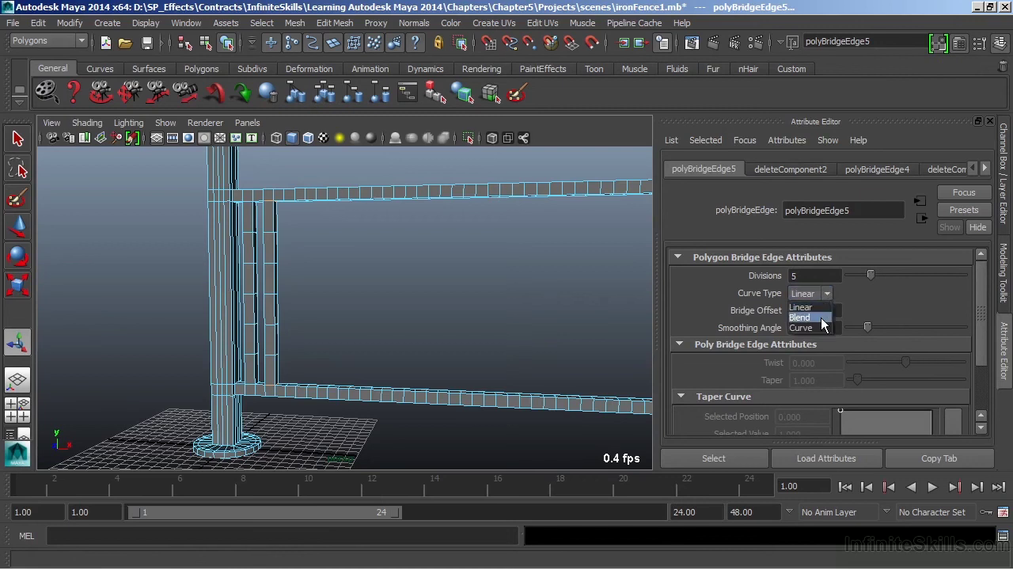
click(800, 317)
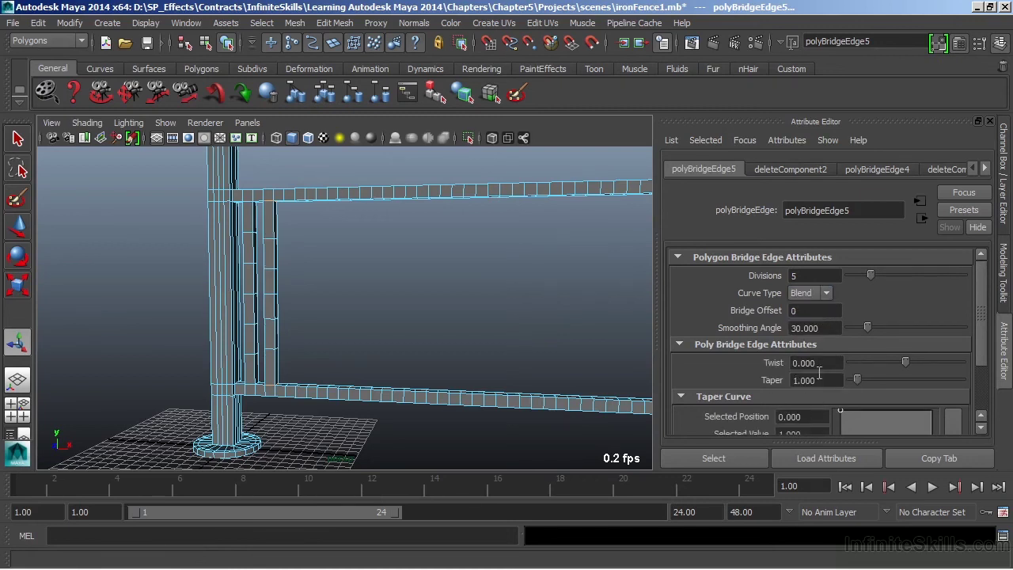
scroll(970, 313, down, 2)
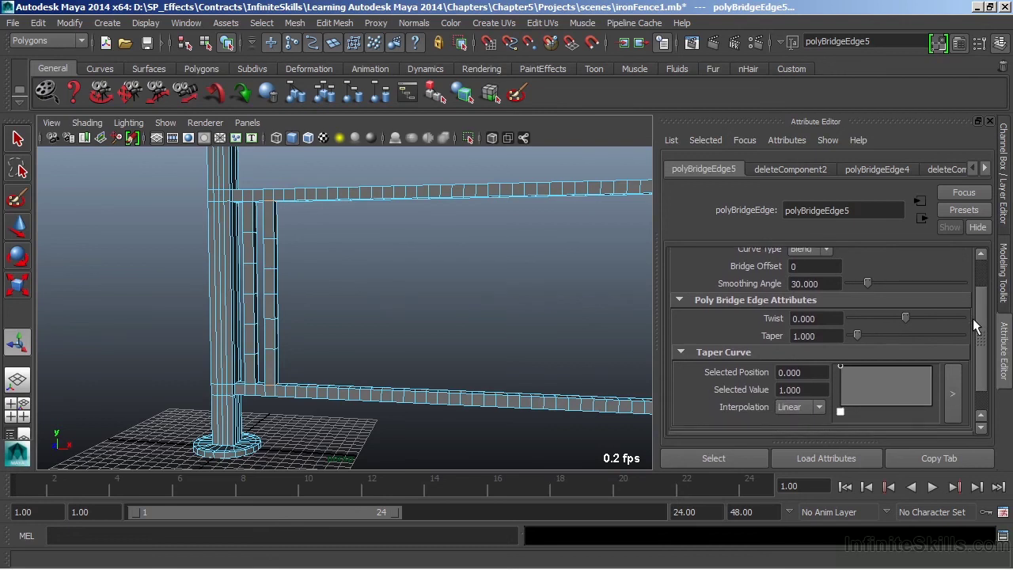
scroll(974, 328, down, 1)
Step: Set polyBridgeEdge5's Twist to 720 and Divisions to 20, then view the spiral bar close up
click(826, 311)
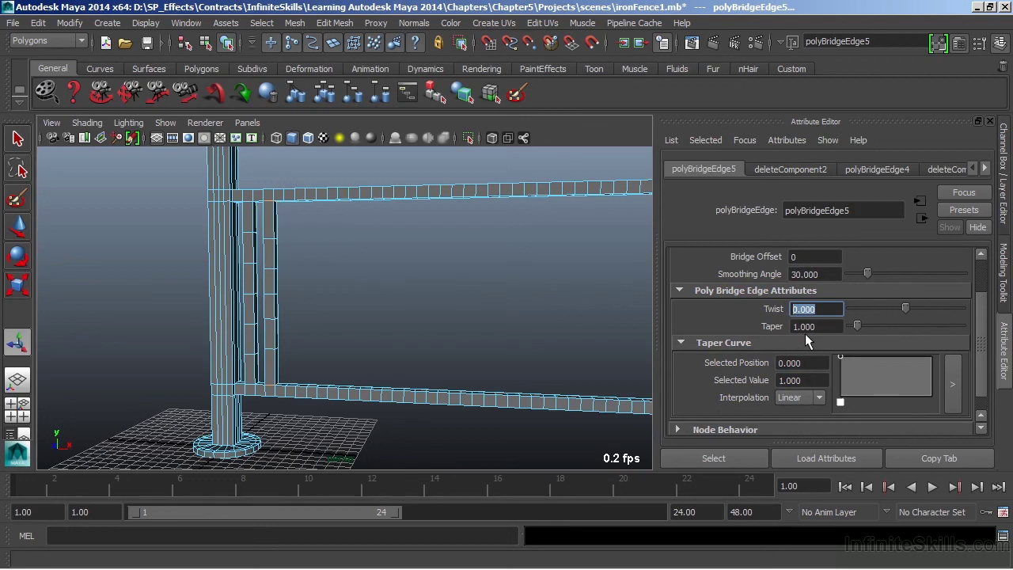
text(720)
key(Return)
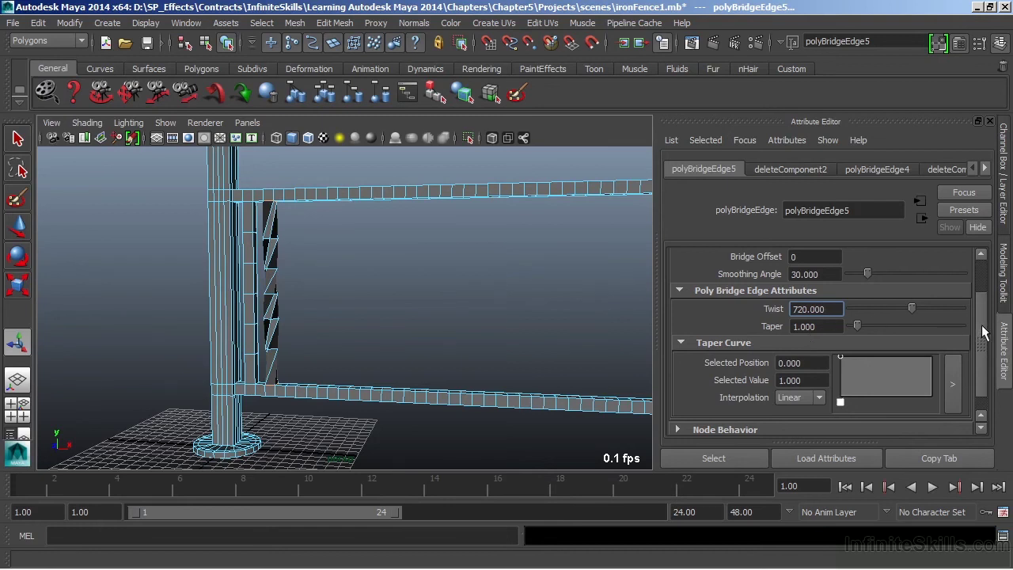
drag(982, 337, 983, 289)
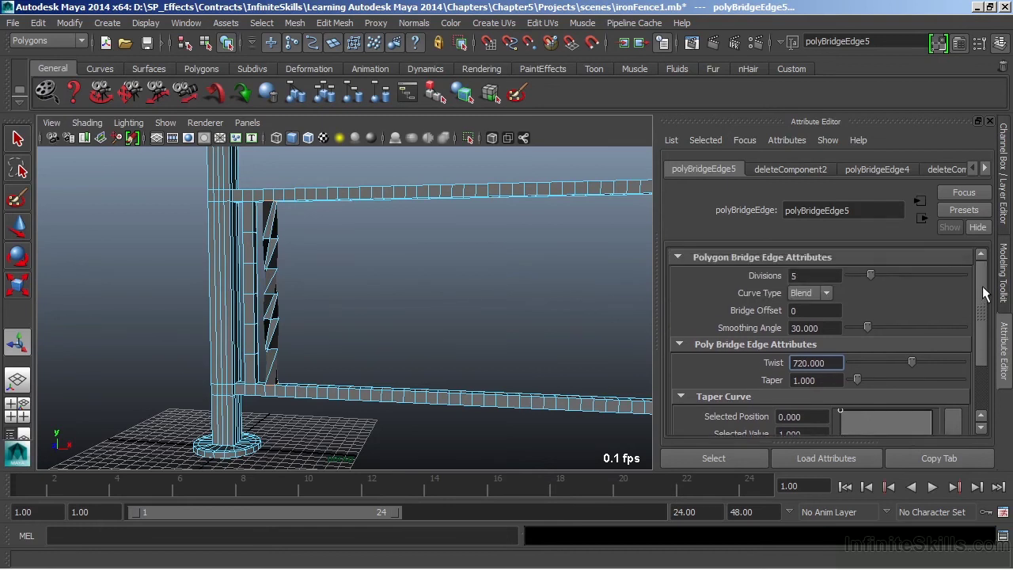
click(810, 276)
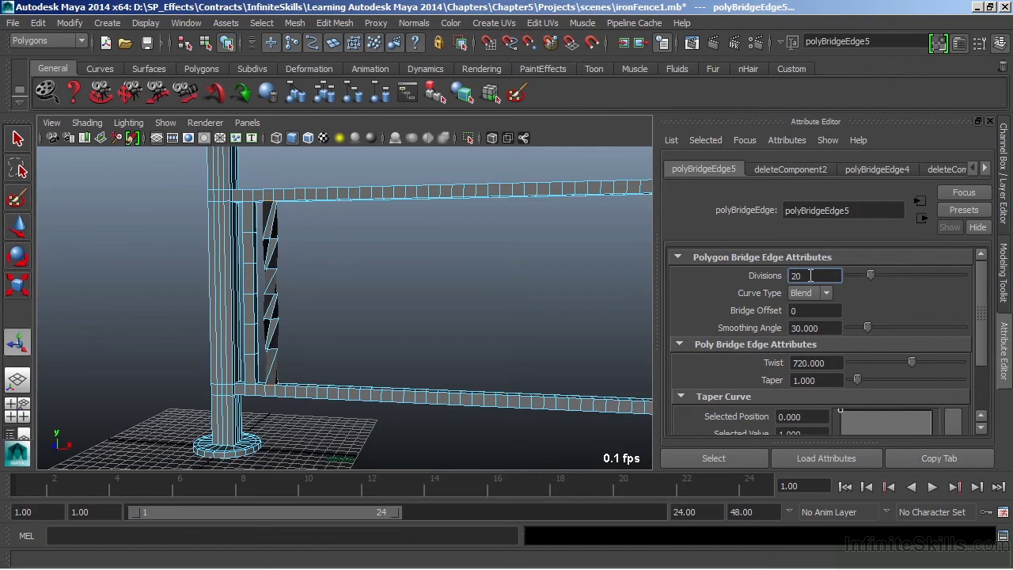
text(20)
key(Return)
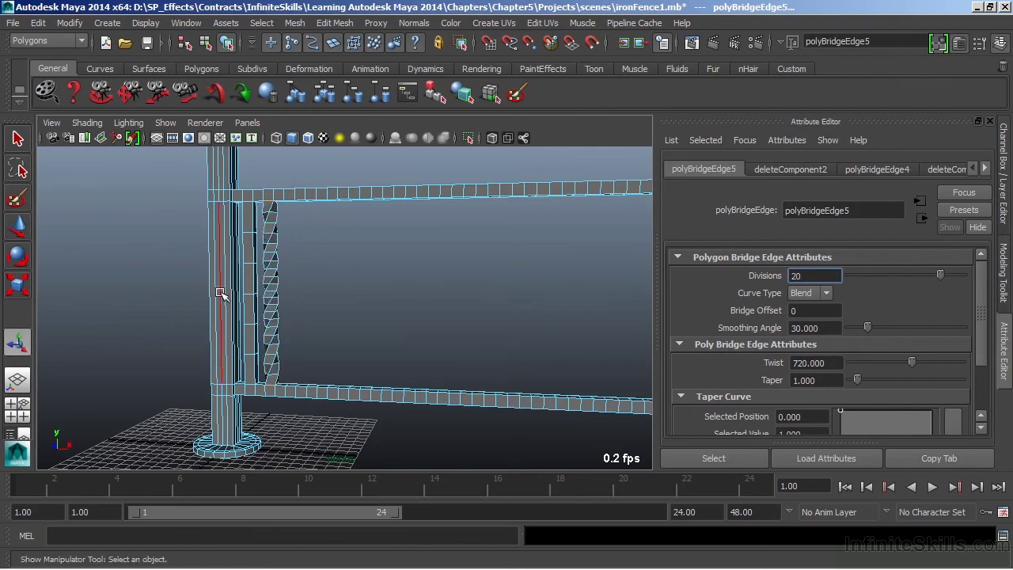
alt+right_drag(222, 290, 388, 310)
alt+middle_drag(388, 310, 430, 294)
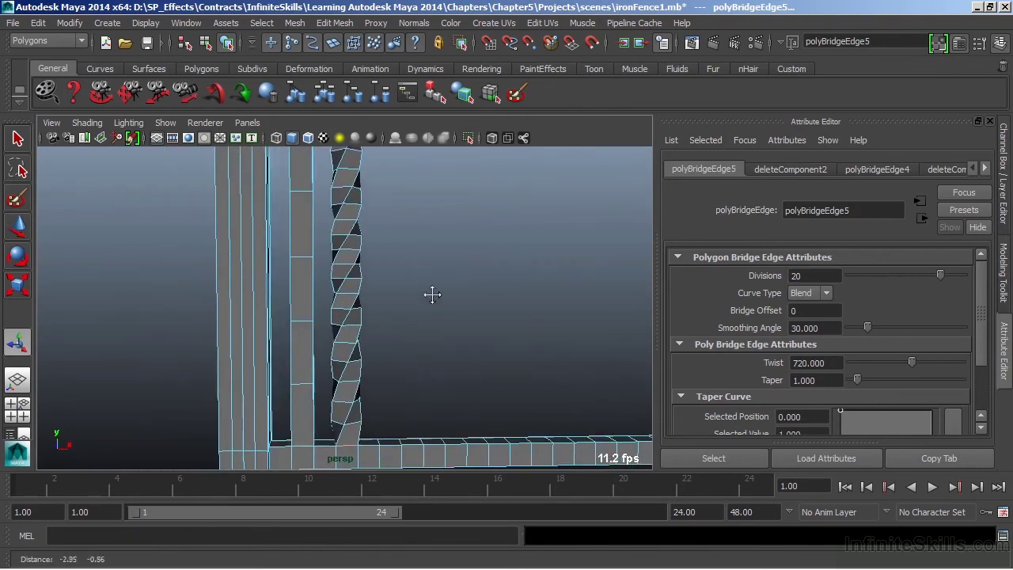
Step: Select the fence mesh and make polyBridgeEdge5 the active node in the Attribute Editor
click(420, 262)
right_drag(359, 209, 409, 217)
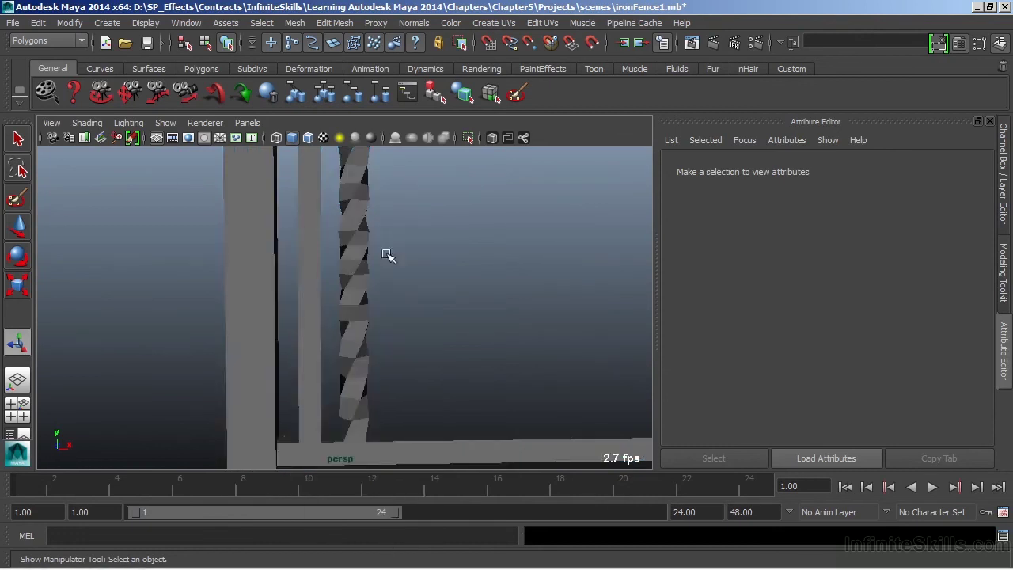
mouse_move(384, 253)
alt+mouse_down()
mouse_move(373, 285)
mouse_move(351, 282)
mouse_move(379, 260)
alt+mouse_up()
click(378, 259)
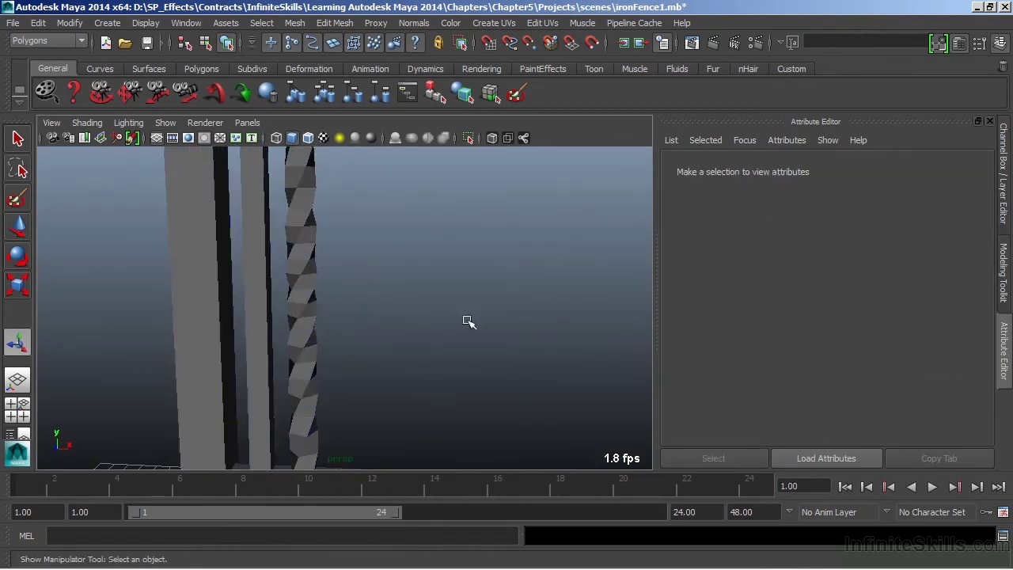
alt+drag(466, 321, 407, 312)
click(313, 332)
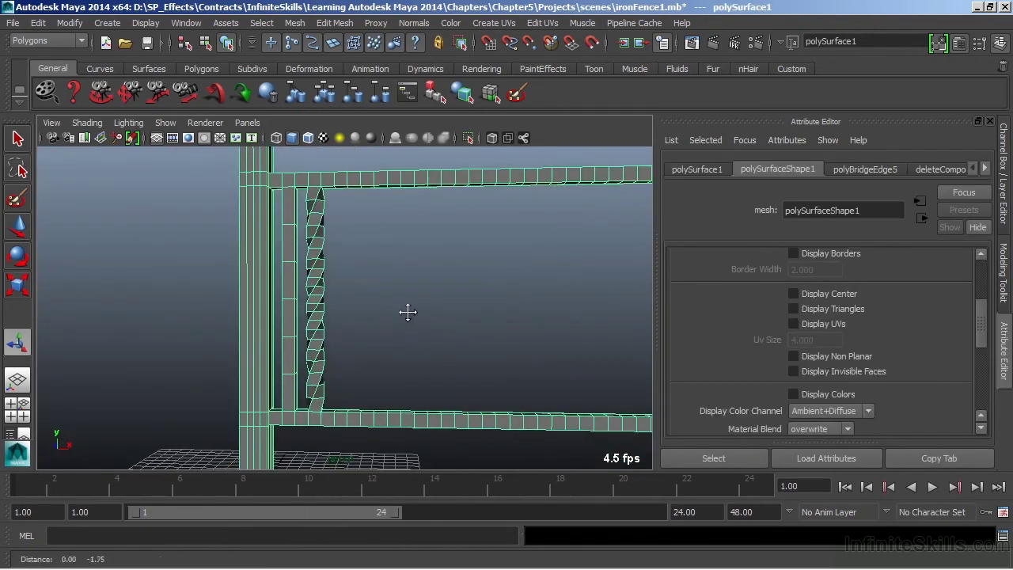
click(862, 168)
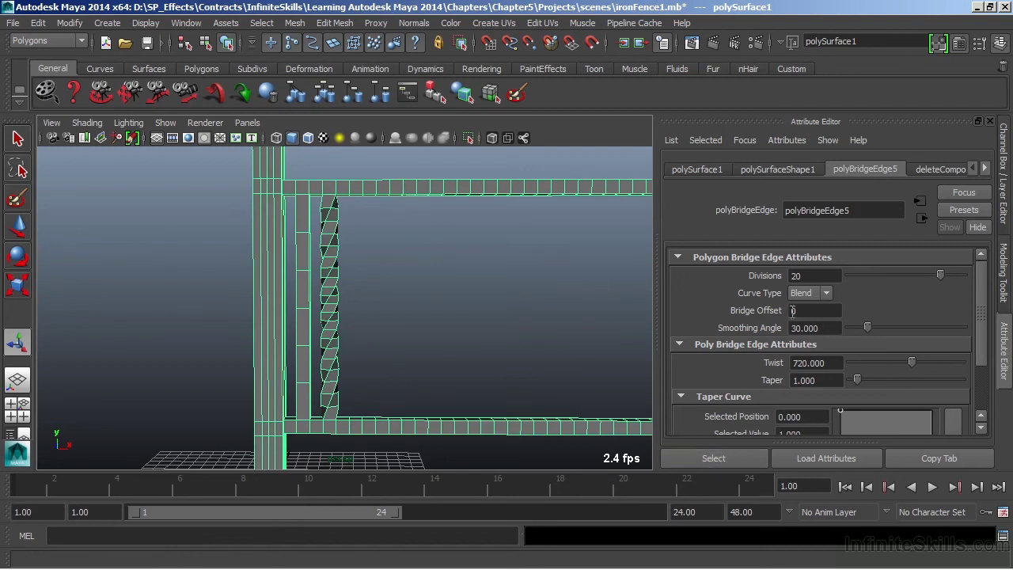
click(715, 458)
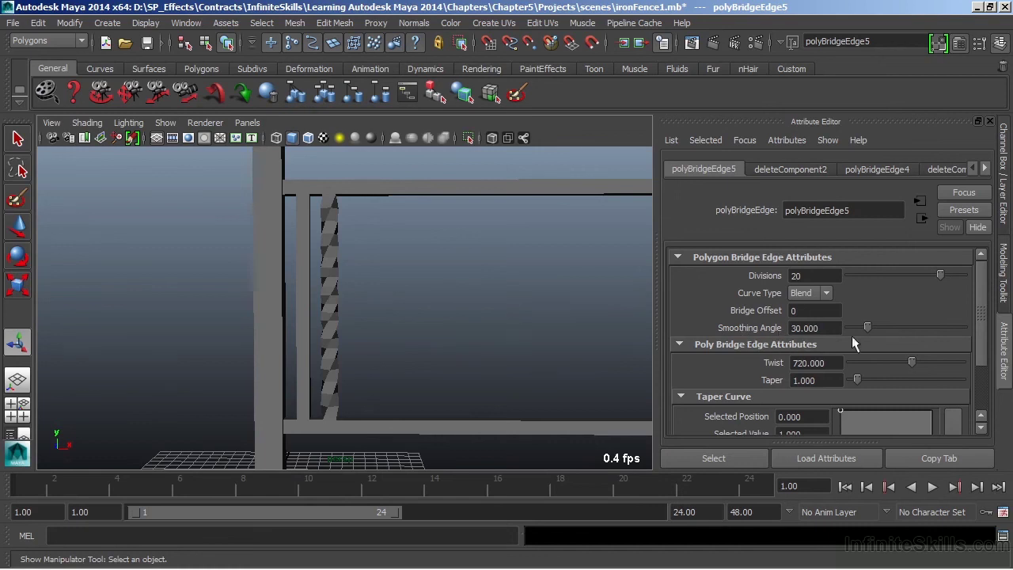
Step: Set polyBridgeEdge5's Smoothing Angle to 80 so the twisted bar renders smooth
drag(868, 326, 904, 329)
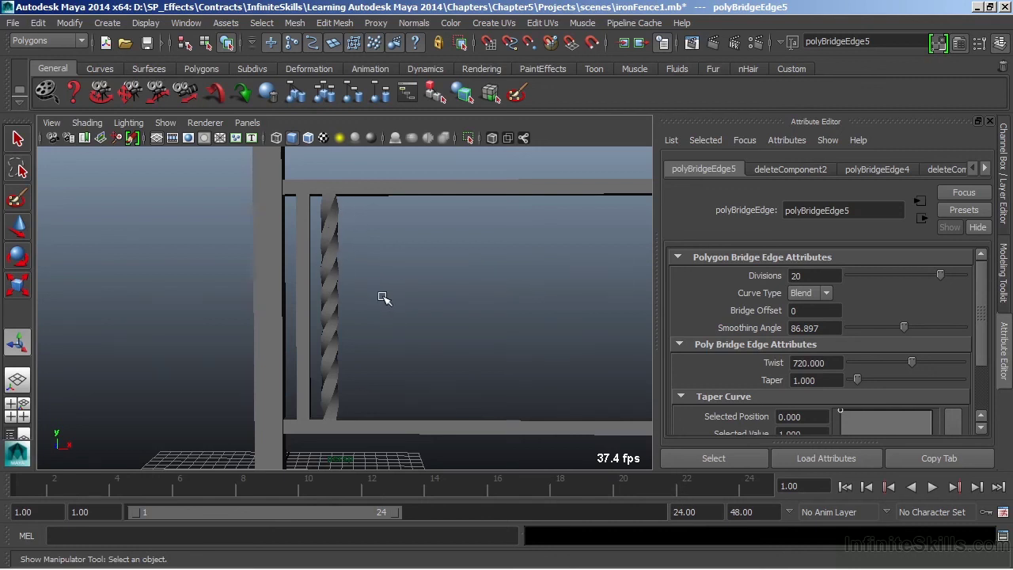
mouse_move(385, 296)
alt+mouse_down()
mouse_move(304, 295)
mouse_move(351, 288)
mouse_move(393, 303)
alt+mouse_up()
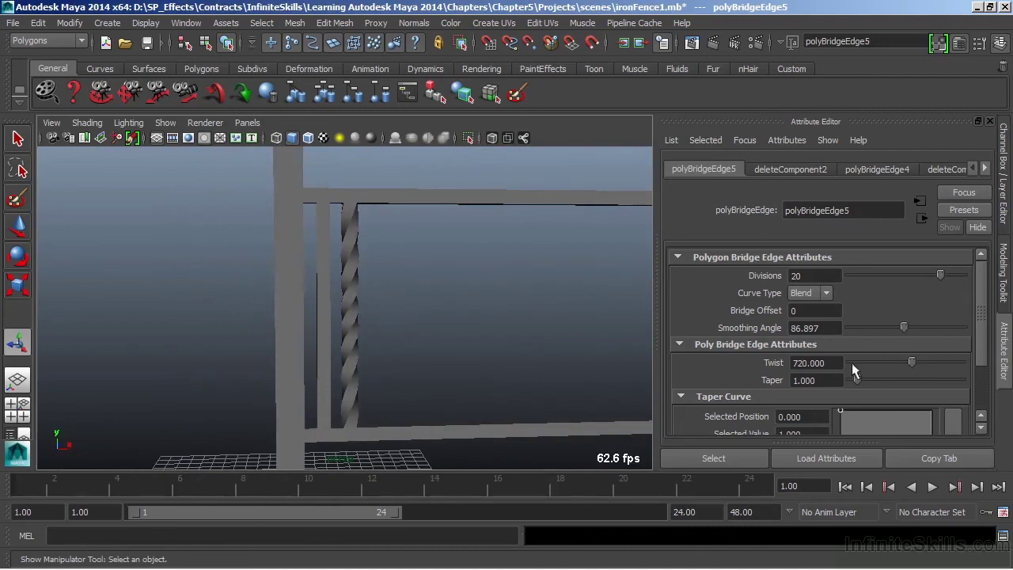
double_click(830, 328)
text(80)
key(Return)
alt+drag(473, 364, 384, 397)
click(346, 258)
Step: Enter component mode, try selecting faces on the fence rails, then clear the selection
alt+drag(488, 264, 429, 385)
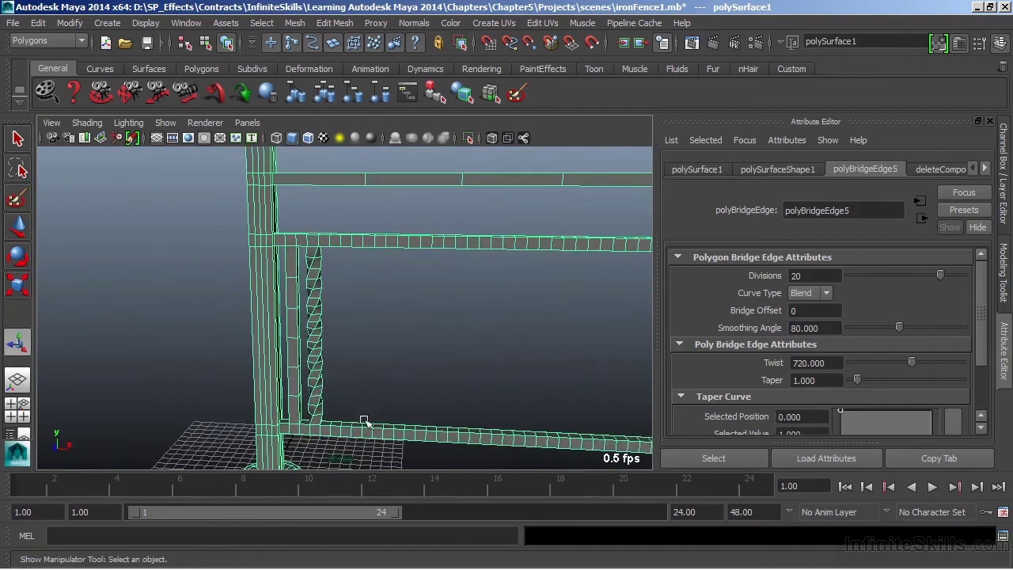
right_drag(341, 207, 349, 246)
click(349, 246)
alt+drag(349, 246, 374, 307)
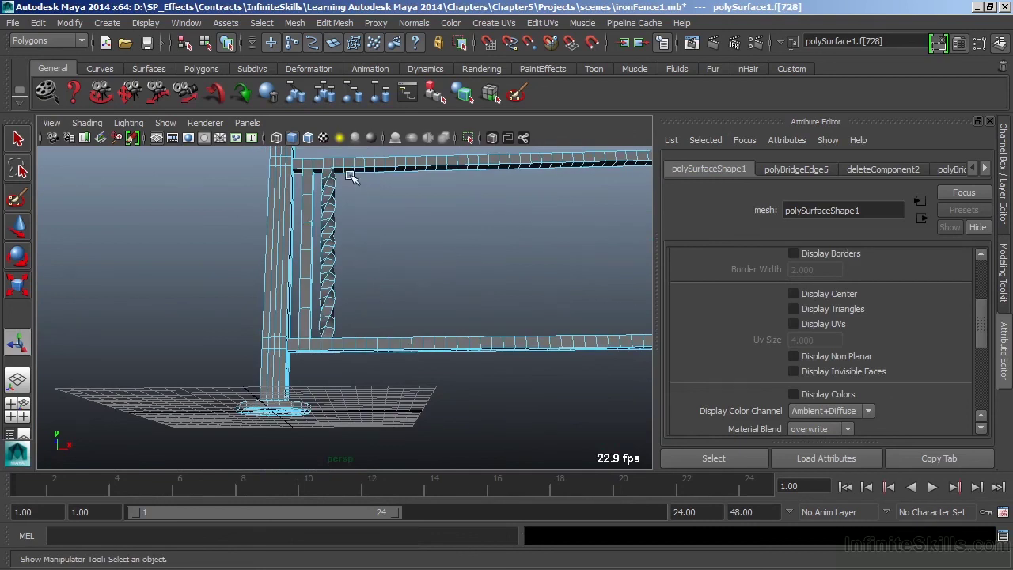
click(349, 170)
click(386, 230)
alt+drag(385, 230, 331, 171)
Step: Select the crossbar edges in edge mode and bridge them into polyBridgeEdge6
right_click(329, 170)
click(323, 136)
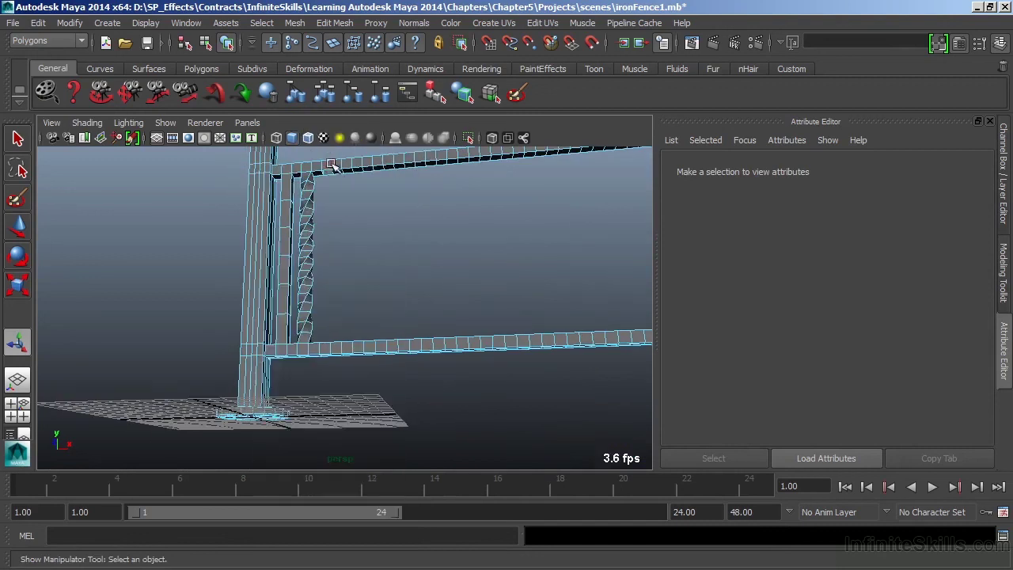
click(338, 166)
alt+drag(362, 282, 379, 376)
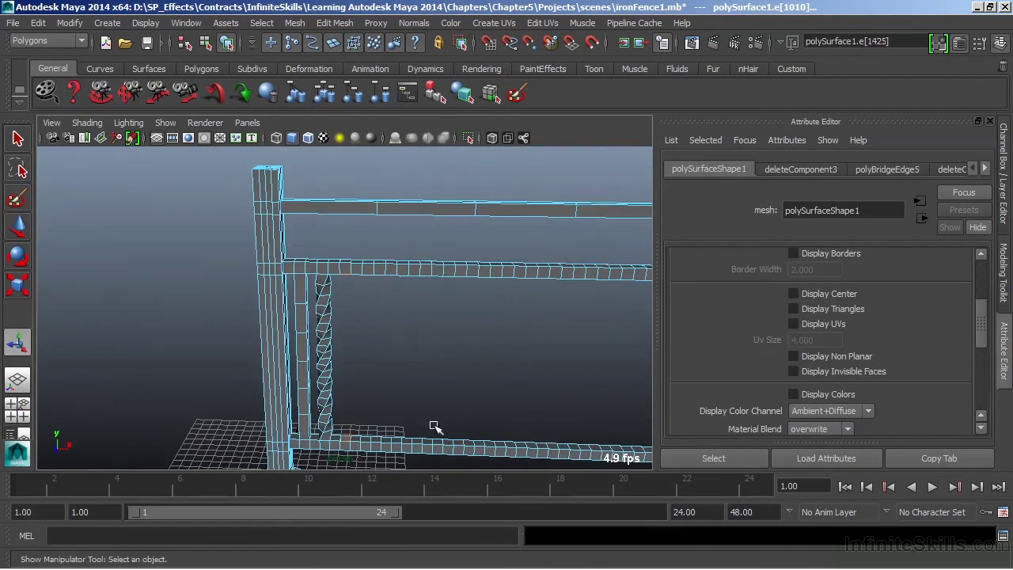
click(329, 23)
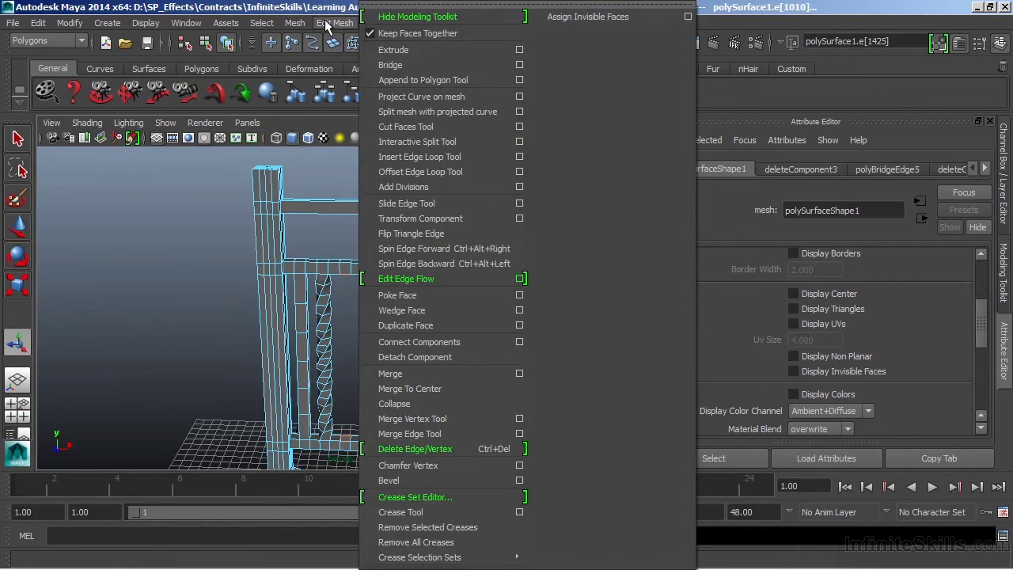
click(388, 67)
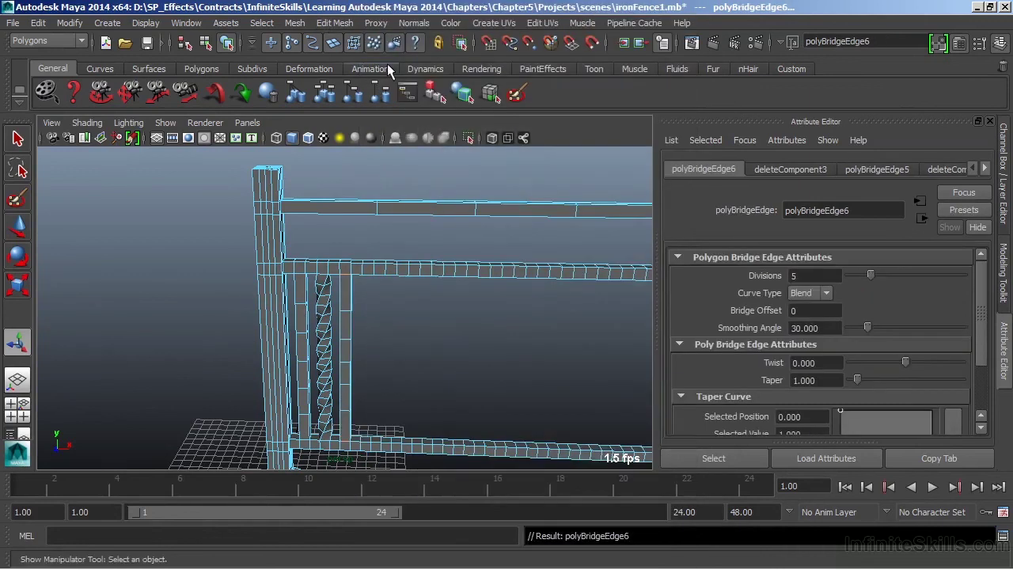
Step: Give polyBridgeEdge6 Divisions 20, Twist 720 and Smoothing Angle 80
double_click(820, 275)
text(20)
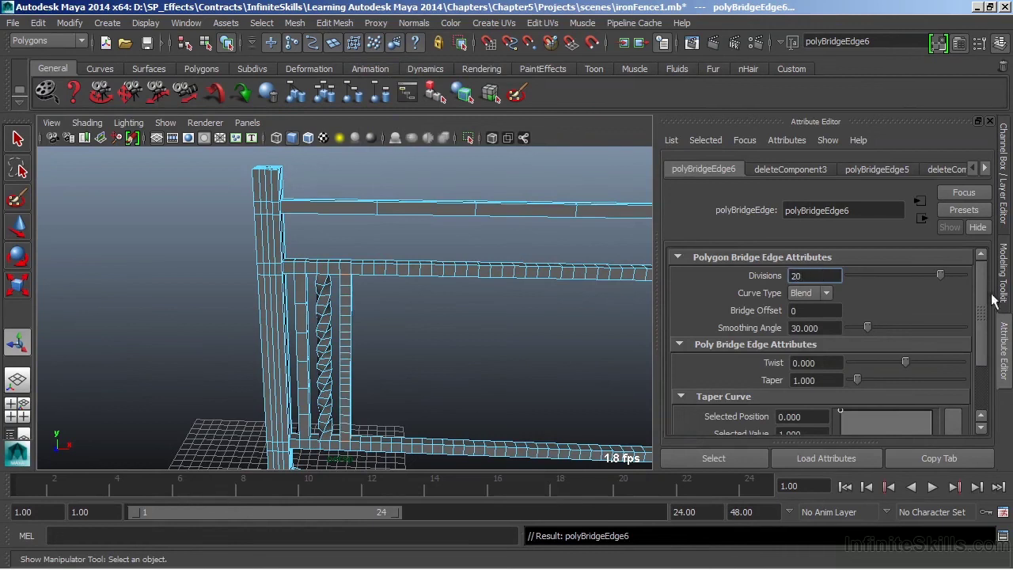
scroll(982, 316, down, 2)
double_click(795, 326)
text(2)
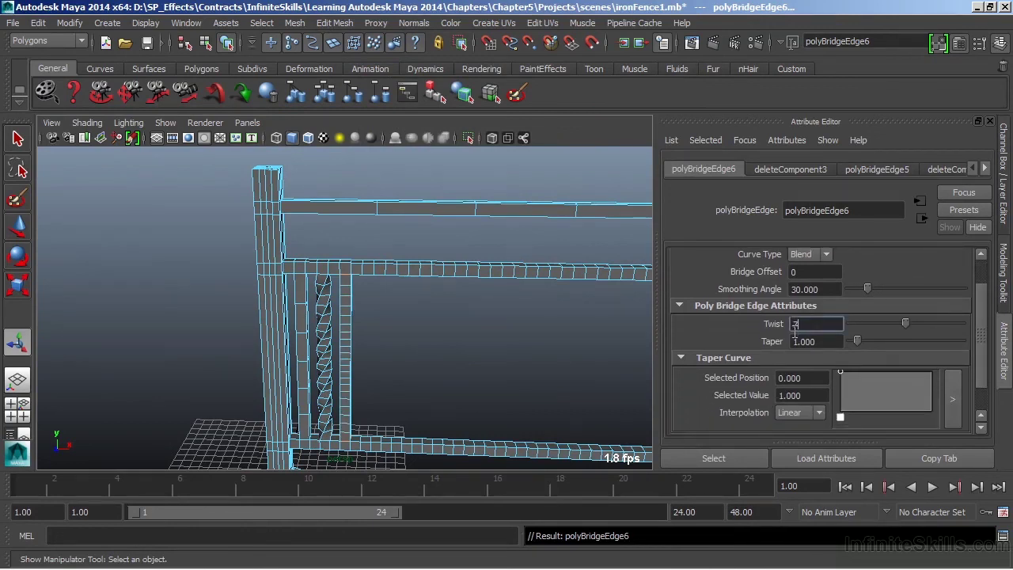
text(20)
key(Return)
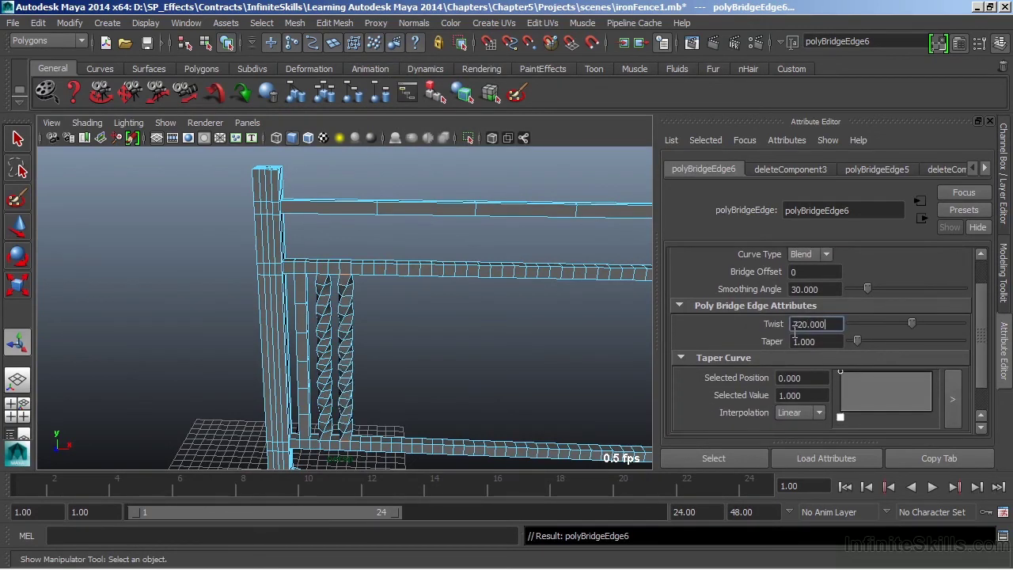
double_click(823, 289)
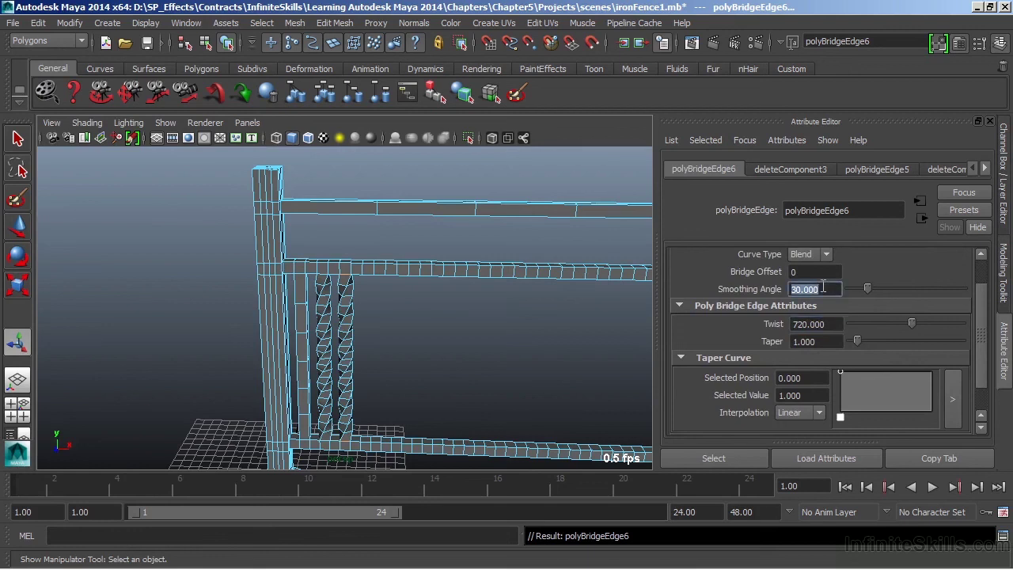
text(80)
key(Return)
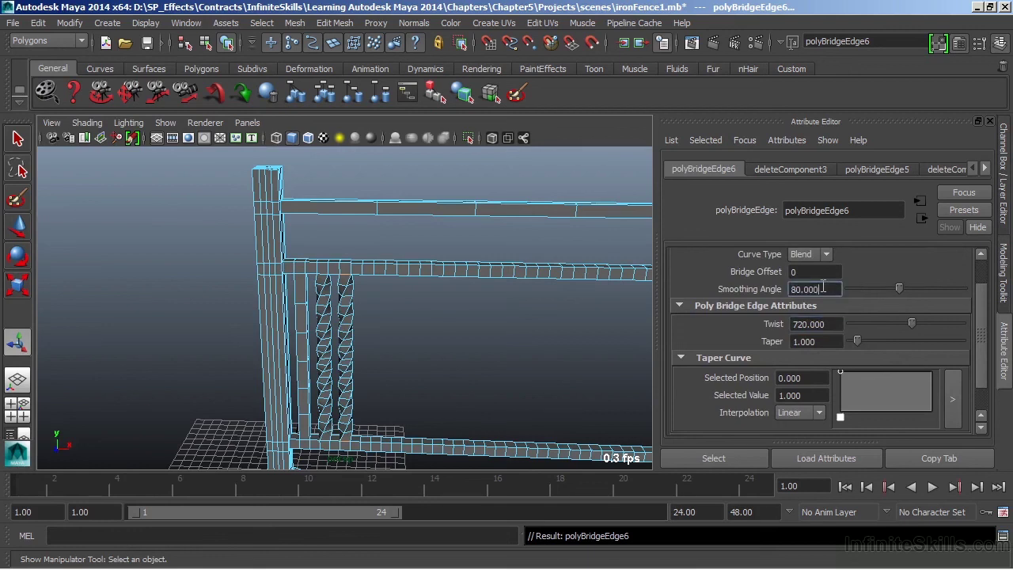